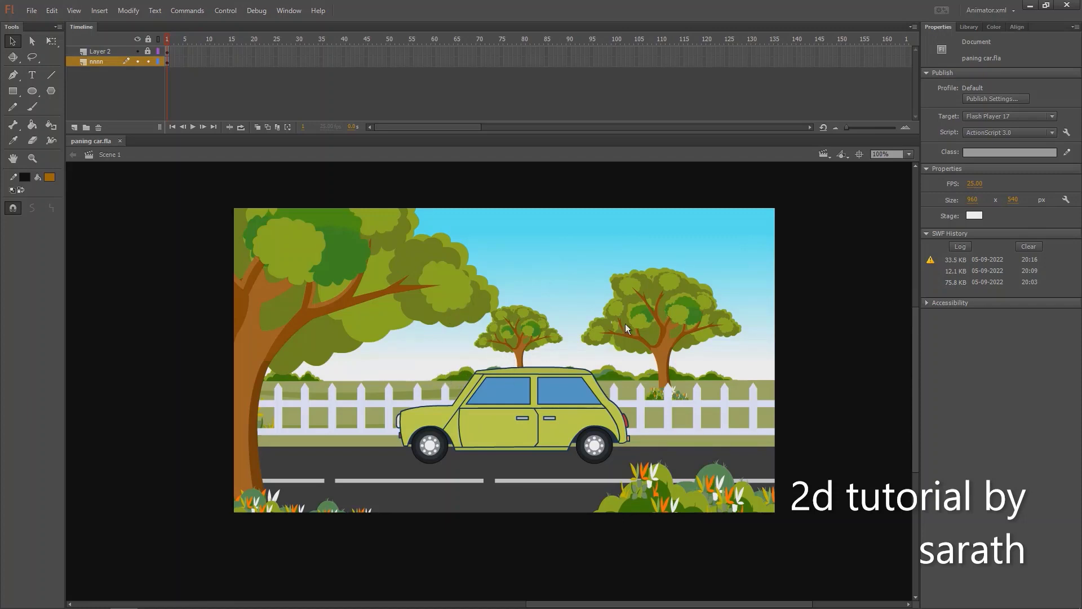
- Zoom the stage view out to 50% to show the scenery beyond the stage edges
{"action": "key", "text": "ctrl+minus"}
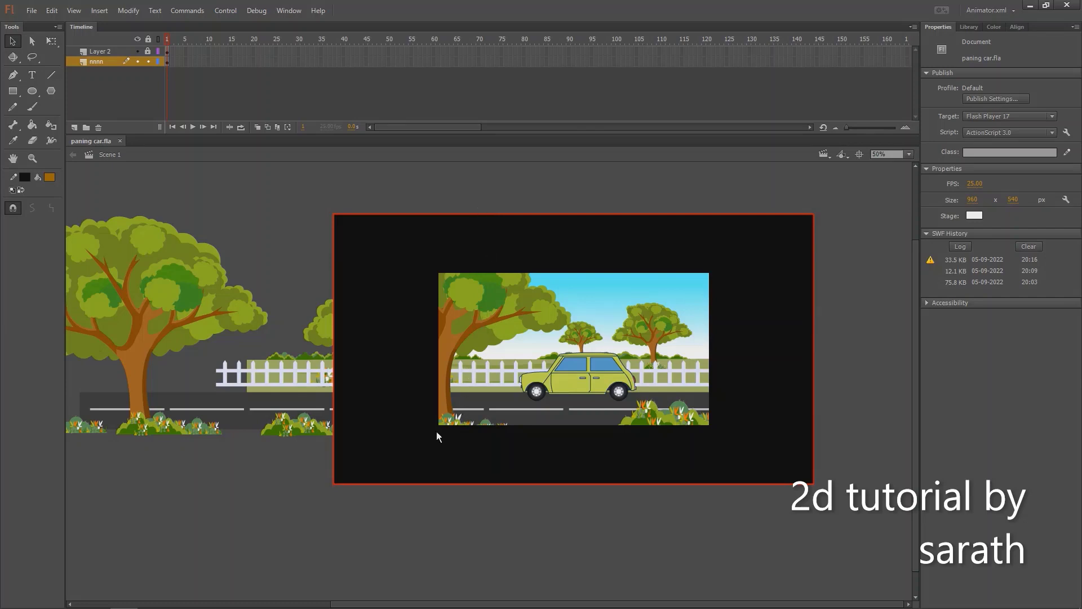
{"action": "left_click_drag", "start_coordinate": [263, 394], "coordinate": [293, 386]}
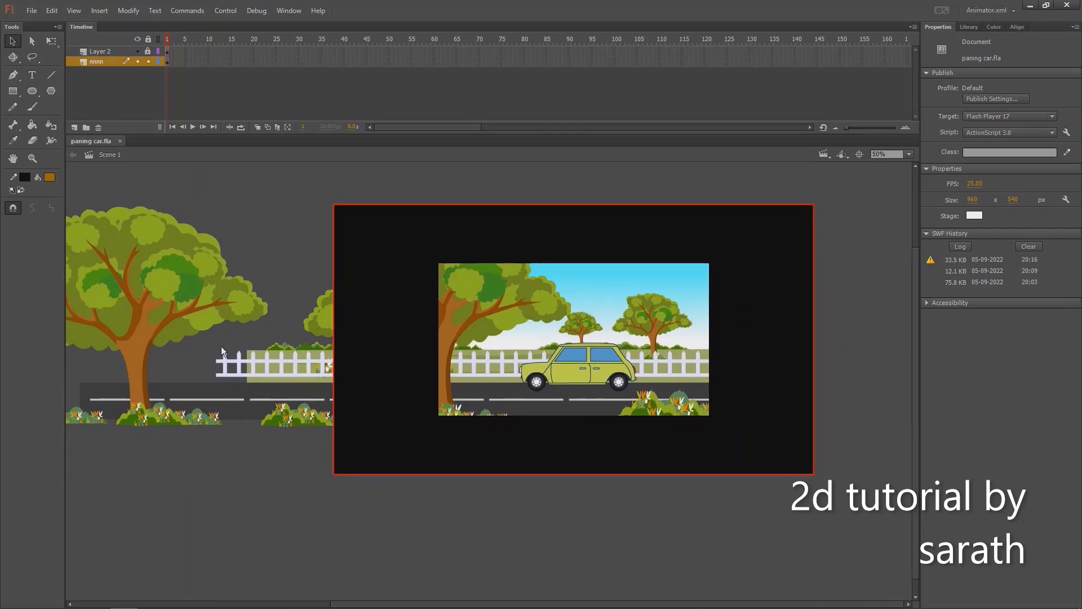
{"action": "left_click", "coordinate": [137, 52]}
{"action": "scroll", "coordinate": [488, 224], "scroll_direction": "left", "scroll_amount": 3}
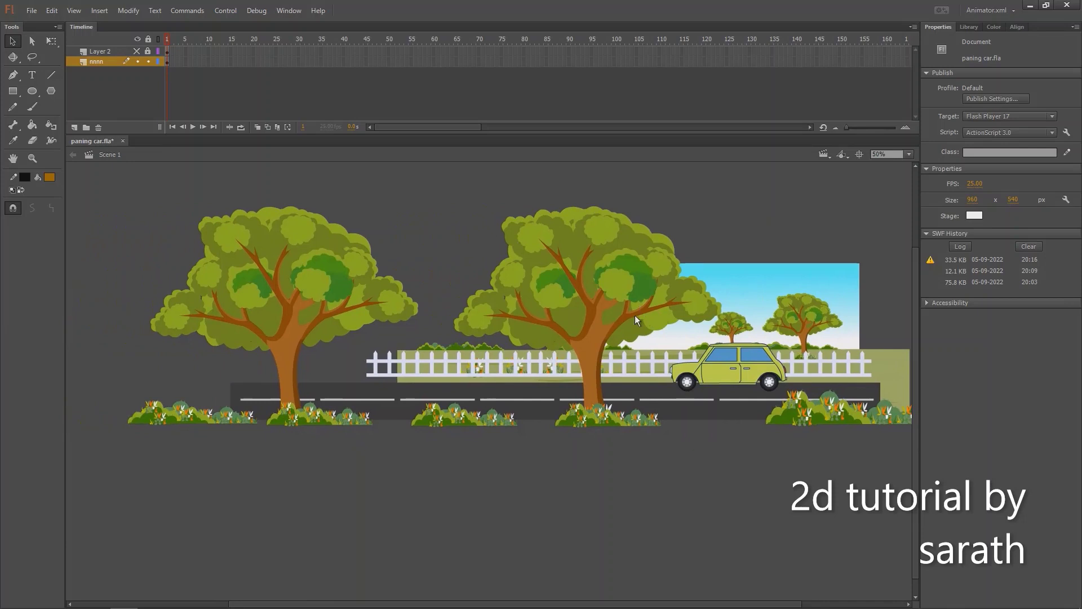
{"action": "left_click", "coordinate": [599, 340]}
{"action": "left_click_drag", "start_coordinate": [598, 327], "coordinate": [523, 557]}
{"action": "left_click_drag", "start_coordinate": [634, 382], "coordinate": [608, 443]}
{"action": "left_click_drag", "start_coordinate": [648, 385], "coordinate": [624, 420]}
{"action": "left_click_drag", "start_coordinate": [629, 360], "coordinate": [628, 393]}
{"action": "left_click_drag", "start_coordinate": [630, 351], "coordinate": [617, 349]}
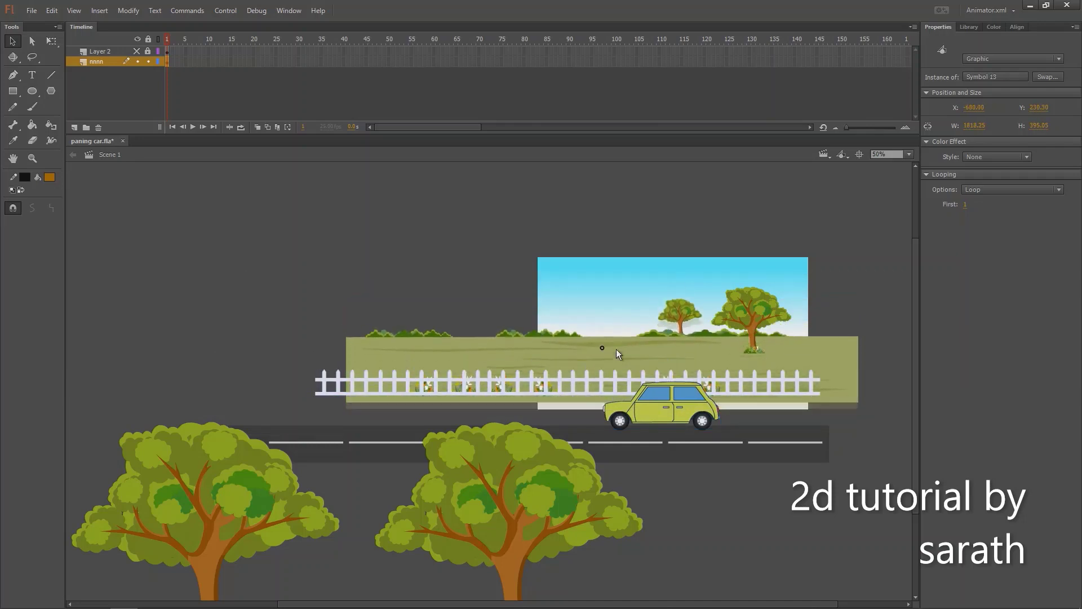
{"action": "left_click_drag", "start_coordinate": [753, 322], "coordinate": [753, 334]}
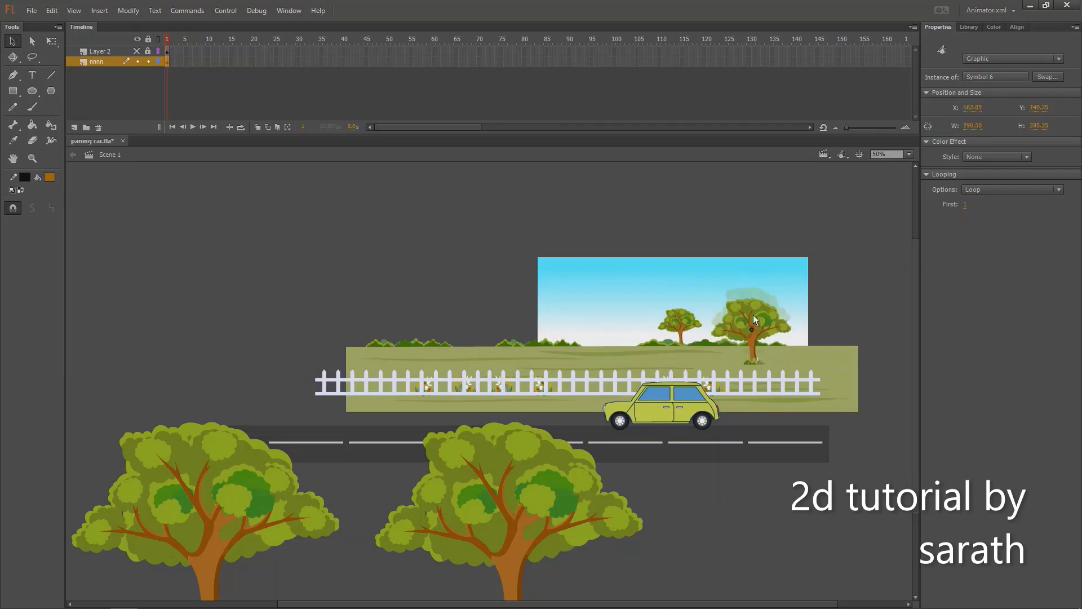
{"action": "left_click_drag", "start_coordinate": [670, 273], "coordinate": [695, 276]}
{"action": "left_click", "coordinate": [744, 333]}
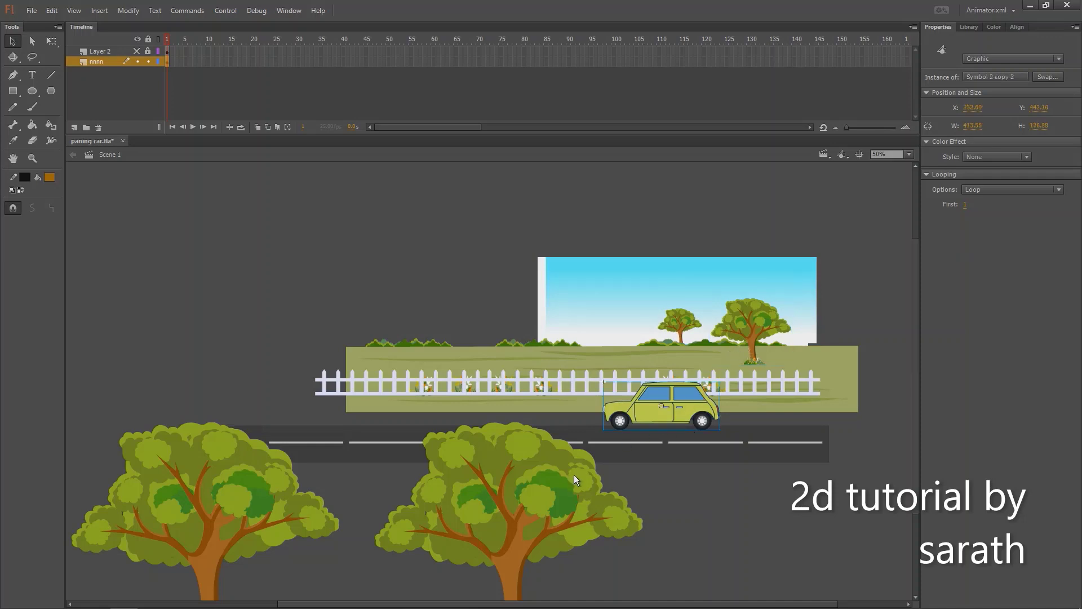
{"action": "key", "text": "ctrl+z"}
{"action": "key", "text": "ctrl+z"}
{"action": "key", "text": "ctrl+z"}
{"action": "key", "text": "ctrl+z"}
{"action": "key", "text": "ctrl+z"}
{"action": "key", "text": "ctrl+z"}
{"action": "key", "text": "ctrl+z"}
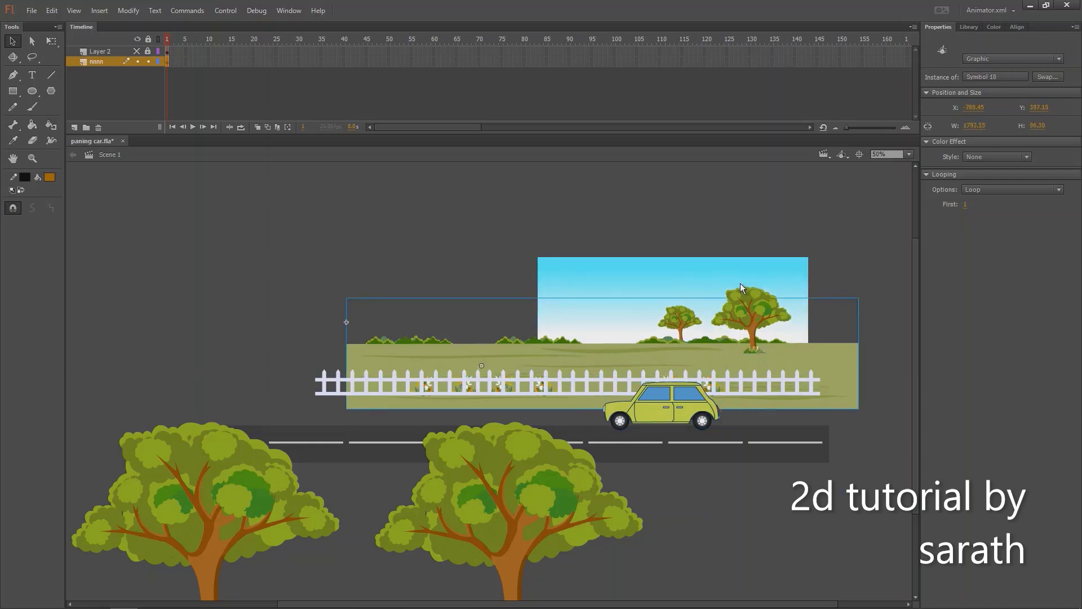
{"action": "key", "text": "ctrl+z"}
{"action": "key", "text": "ctrl+z"}
{"action": "key", "text": "ctrl+z"}
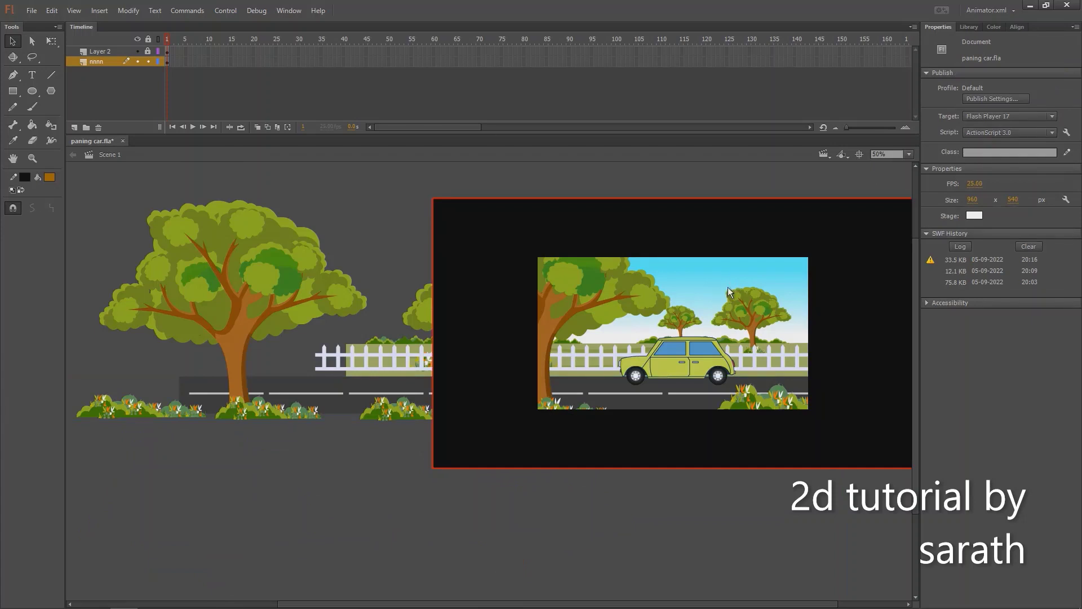
{"action": "key", "text": "ctrl+z"}
{"action": "key", "text": "ctrl+z"}
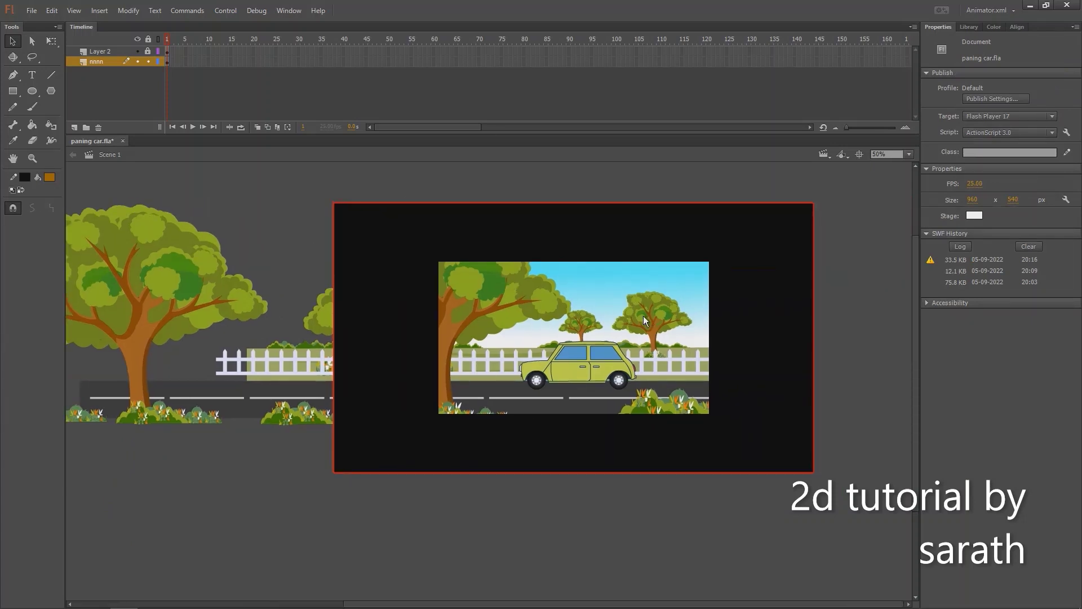
{"action": "key", "text": "ctrl+1"}
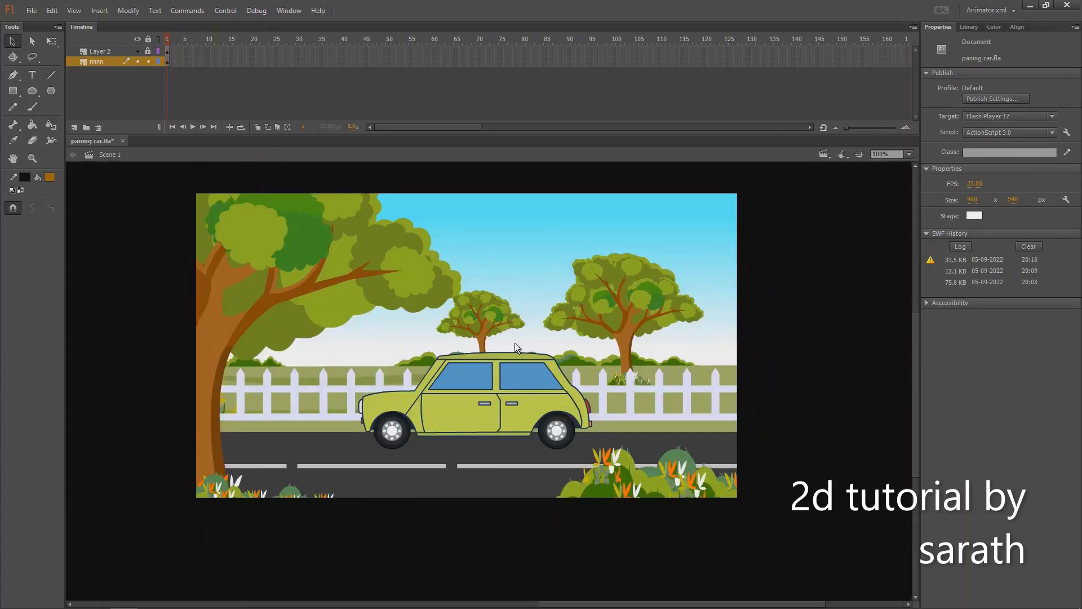
{"action": "left_click", "coordinate": [506, 401]}
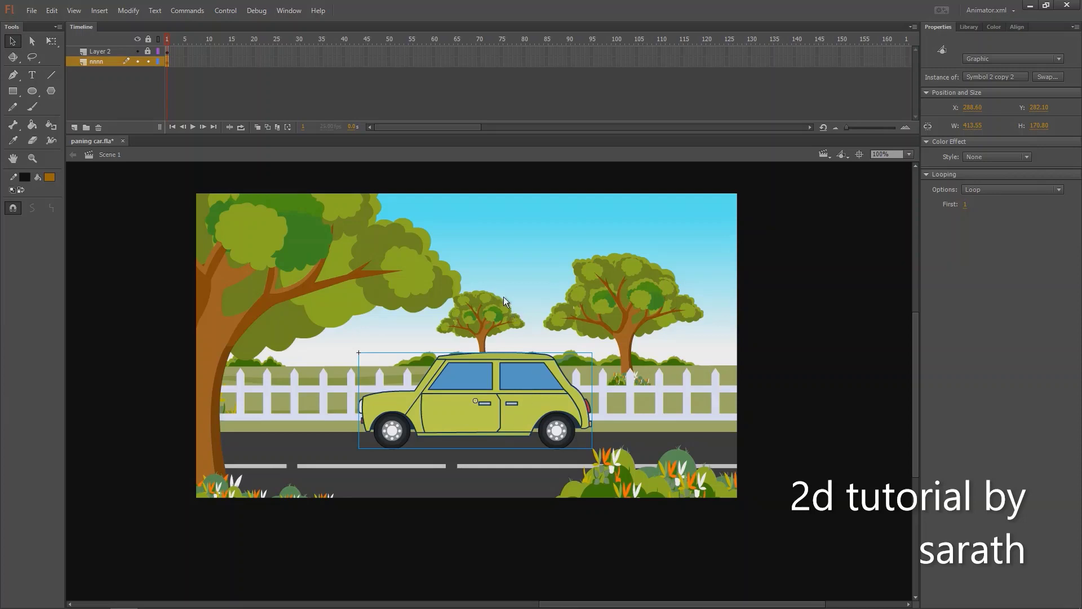
{"action": "double_click", "coordinate": [521, 418]}
{"action": "left_click", "coordinate": [517, 418]}
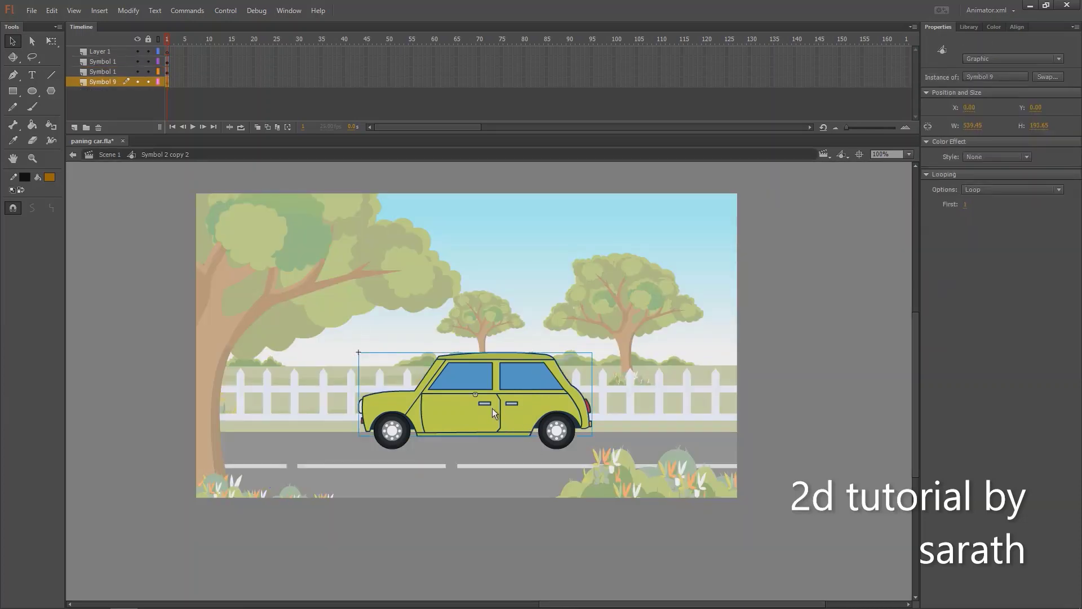
{"action": "left_click_drag", "start_coordinate": [492, 408], "coordinate": [489, 356]}
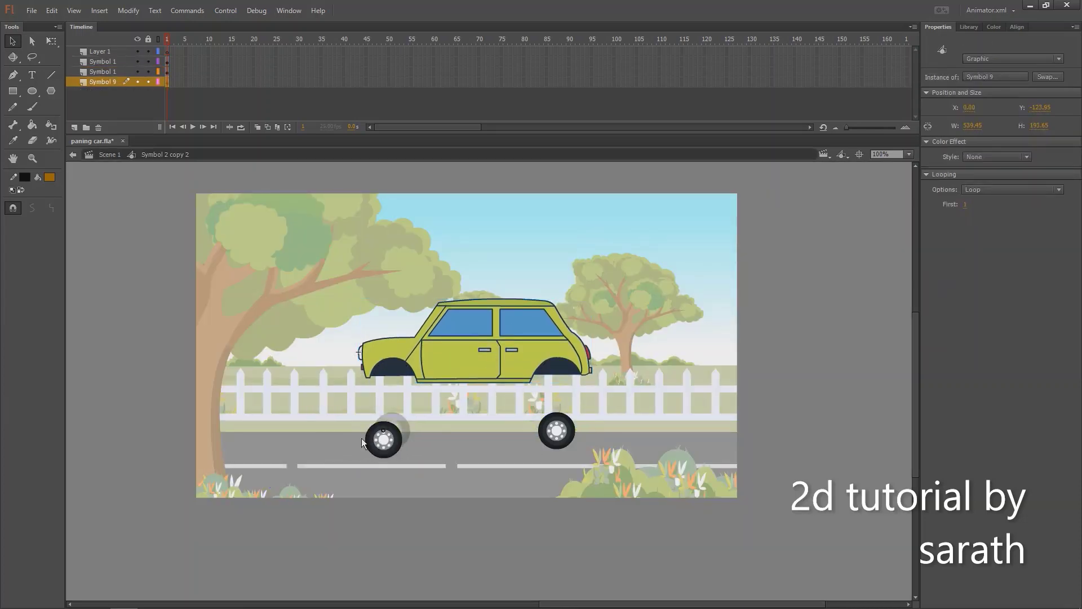
{"action": "left_click_drag", "start_coordinate": [383, 437], "coordinate": [356, 444]}
{"action": "left_click_drag", "start_coordinate": [563, 438], "coordinate": [578, 449]}
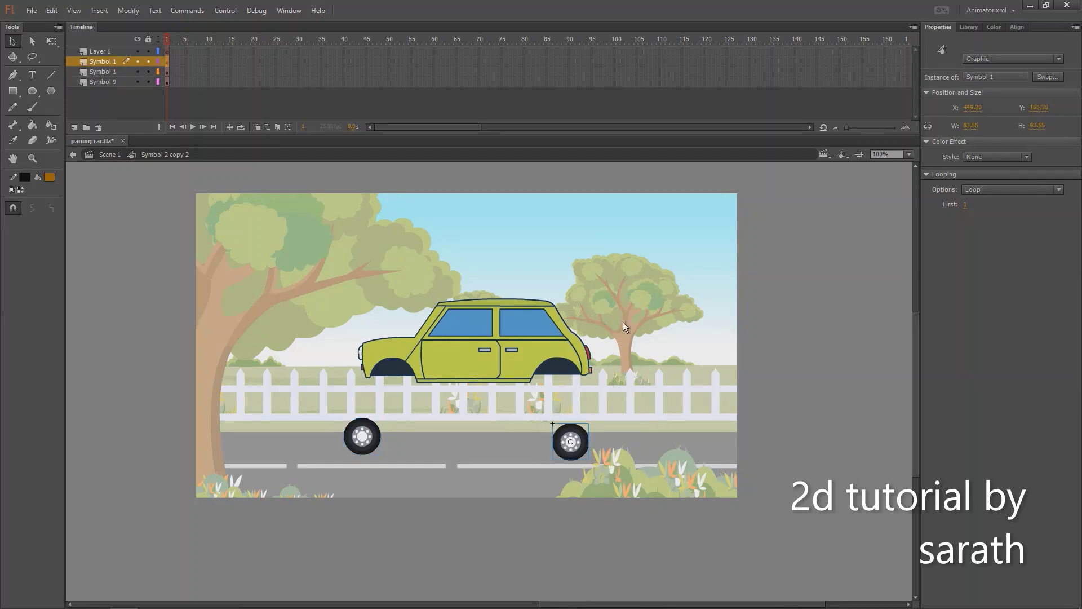
{"action": "key", "text": "ctrl+z"}
{"action": "key", "text": "ctrl+z"}
{"action": "key", "text": "ctrl+z"}
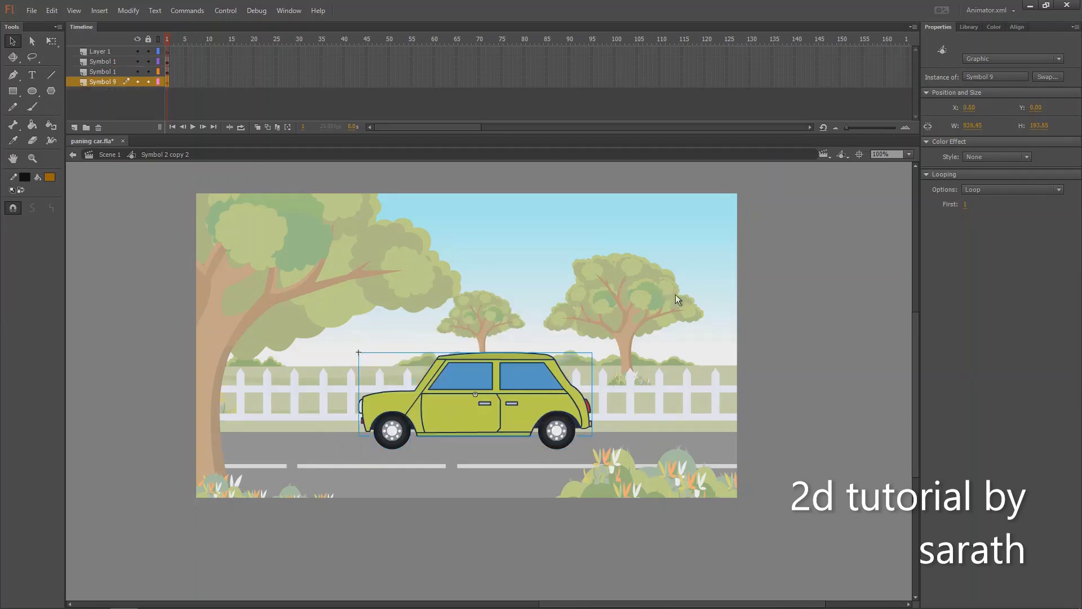
{"action": "double_click", "coordinate": [157, 248]}
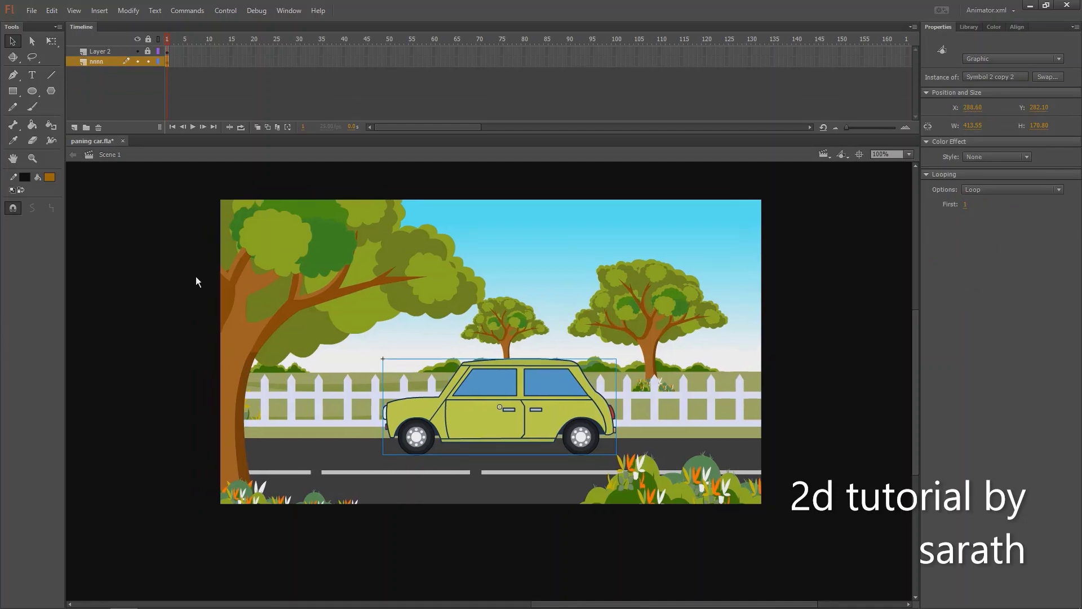
- Select all the stage artwork and use Distribute to Layers to give each element its own layer
{"action": "key", "text": "ctrl+a"}
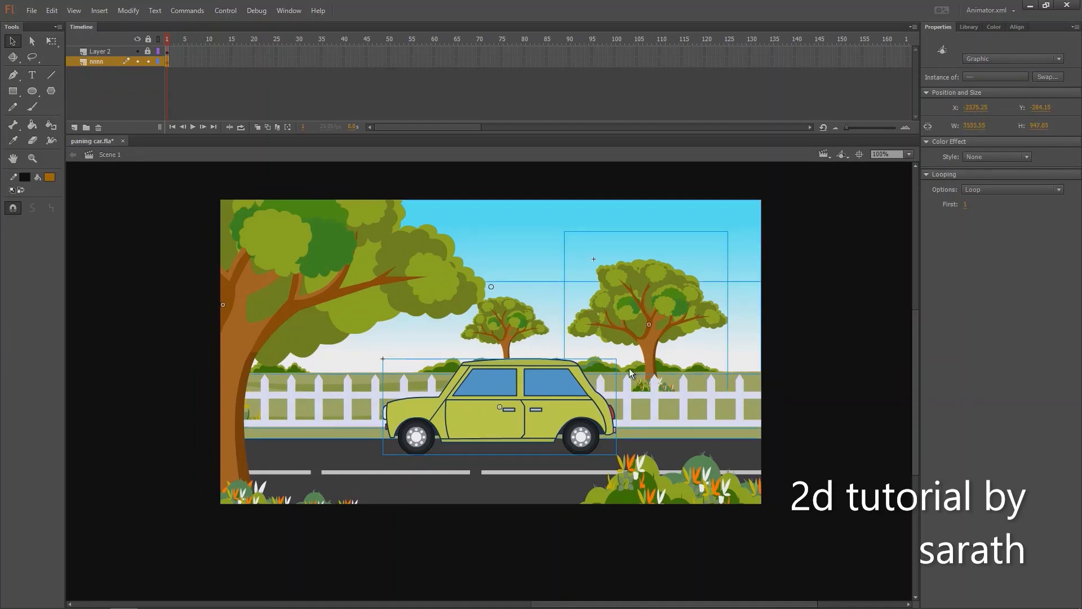
{"action": "right_click", "coordinate": [564, 404]}
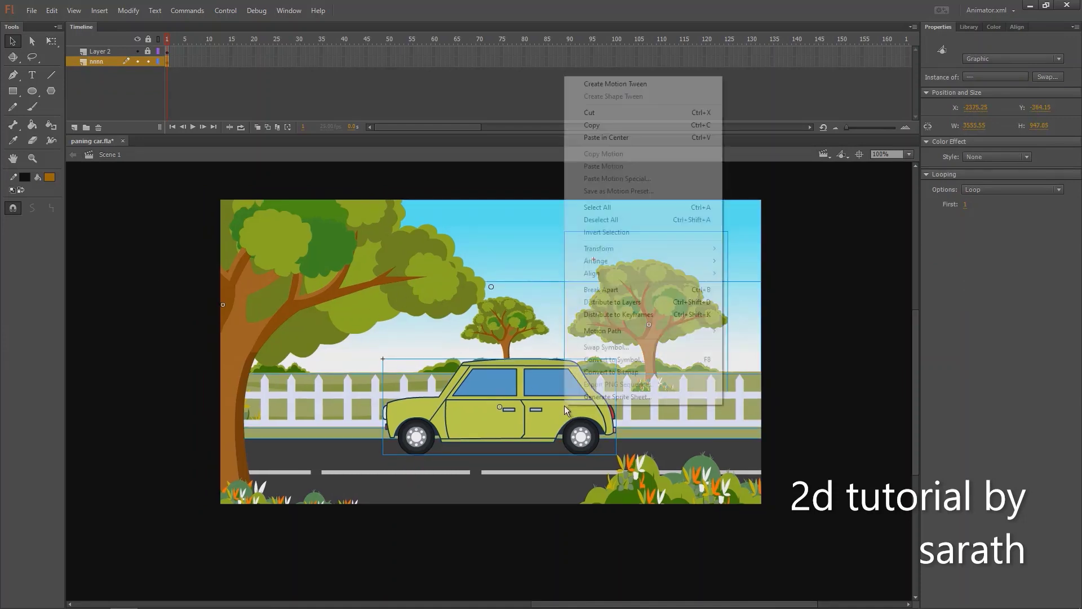
{"action": "left_click", "coordinate": [622, 303]}
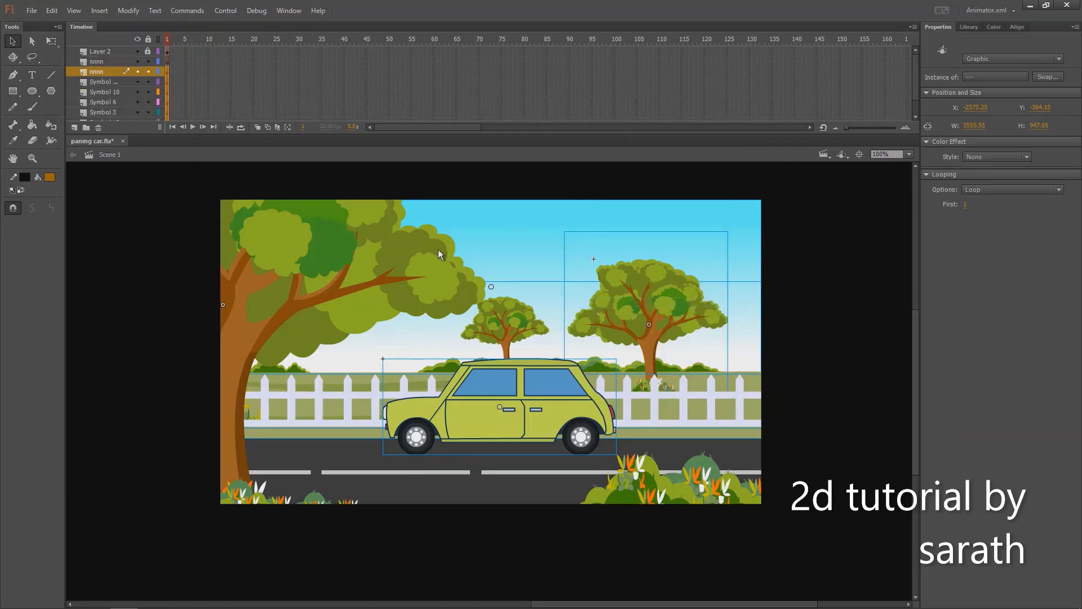
- Delete the duplicate nnnn layer from the timeline
{"action": "scroll", "coordinate": [445, 251], "scroll_direction": "up", "scroll_amount": 1}
{"action": "left_click", "coordinate": [114, 61]}
{"action": "left_click", "coordinate": [99, 127]}
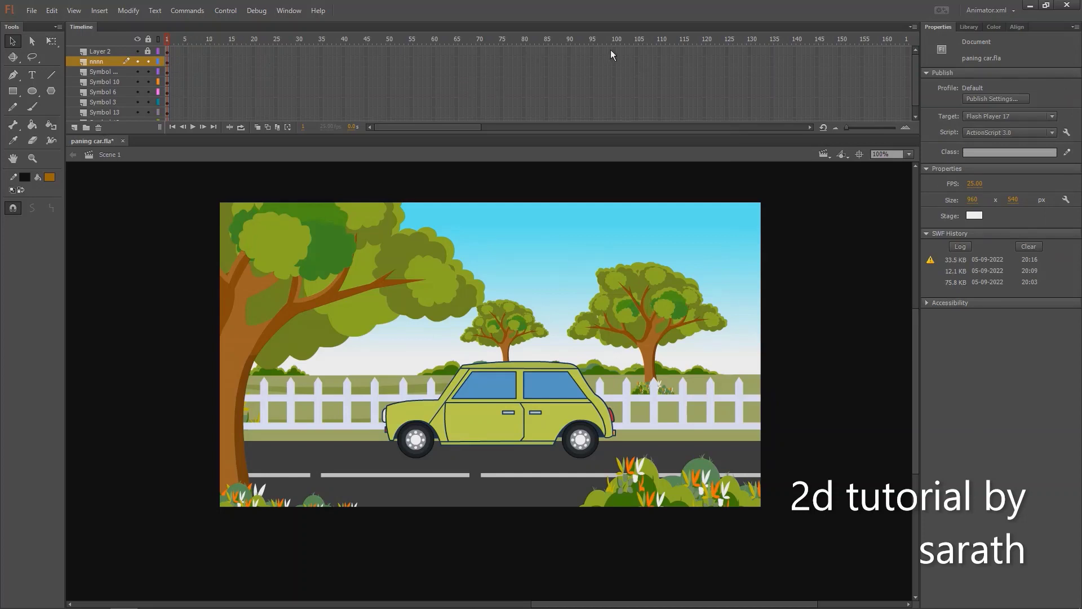
- Insert keyframes at frame 100 on every layer
{"action": "left_click_drag", "start_coordinate": [613, 49], "coordinate": [611, 150]}
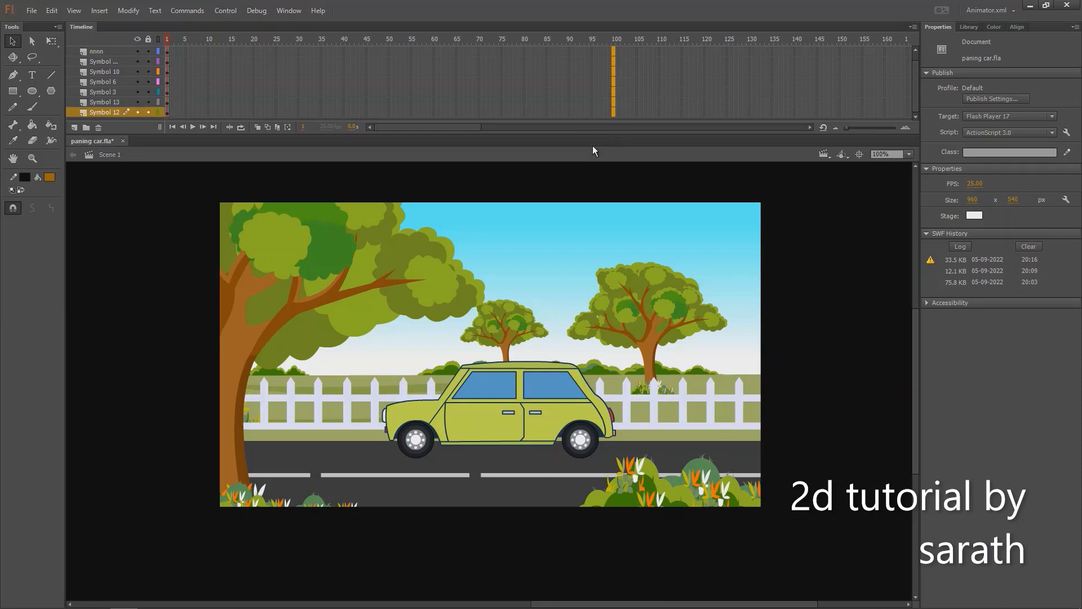
{"action": "key", "text": "F6"}
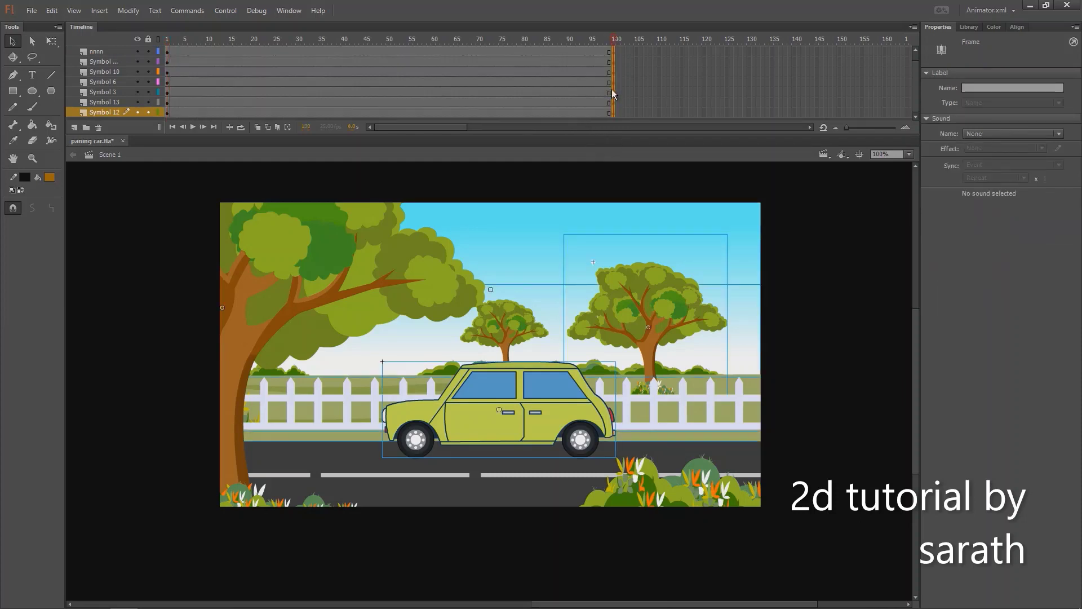
{"action": "left_click", "coordinate": [604, 41]}
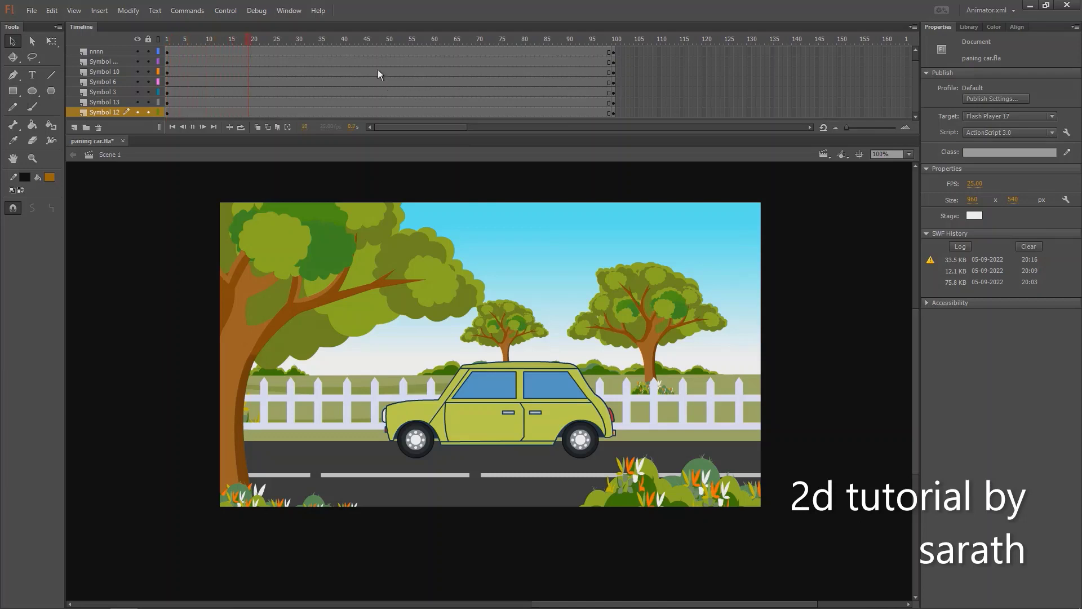
- Select the foreground tree-and-bushes instance and hide its nnnn layer
{"action": "scroll", "coordinate": [566, 221], "scroll_direction": "down", "scroll_amount": 1}
{"action": "scroll", "coordinate": [564, 218], "scroll_direction": "right", "scroll_amount": 1}
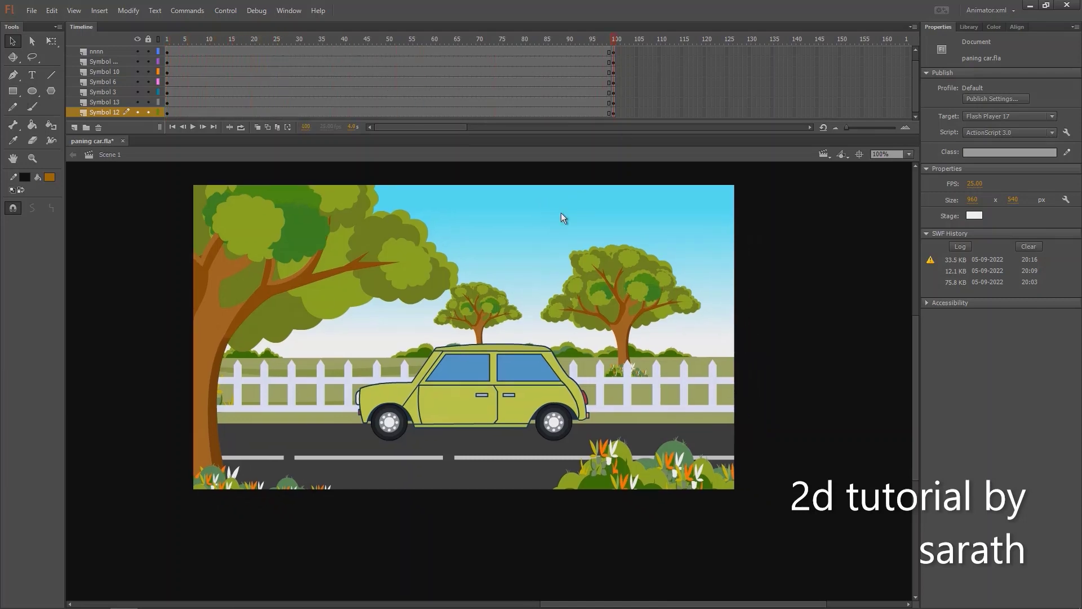
{"action": "scroll", "coordinate": [592, 303], "scroll_direction": "up", "scroll_amount": 1}
{"action": "scroll", "coordinate": [594, 305], "scroll_direction": "left", "scroll_amount": 1}
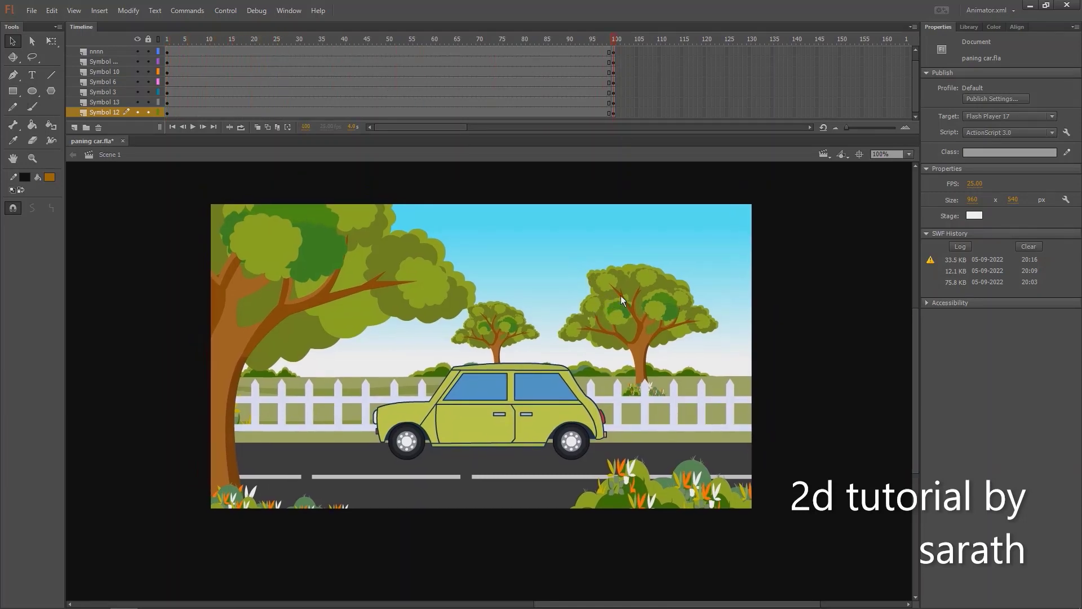
{"action": "left_click", "coordinate": [637, 494]}
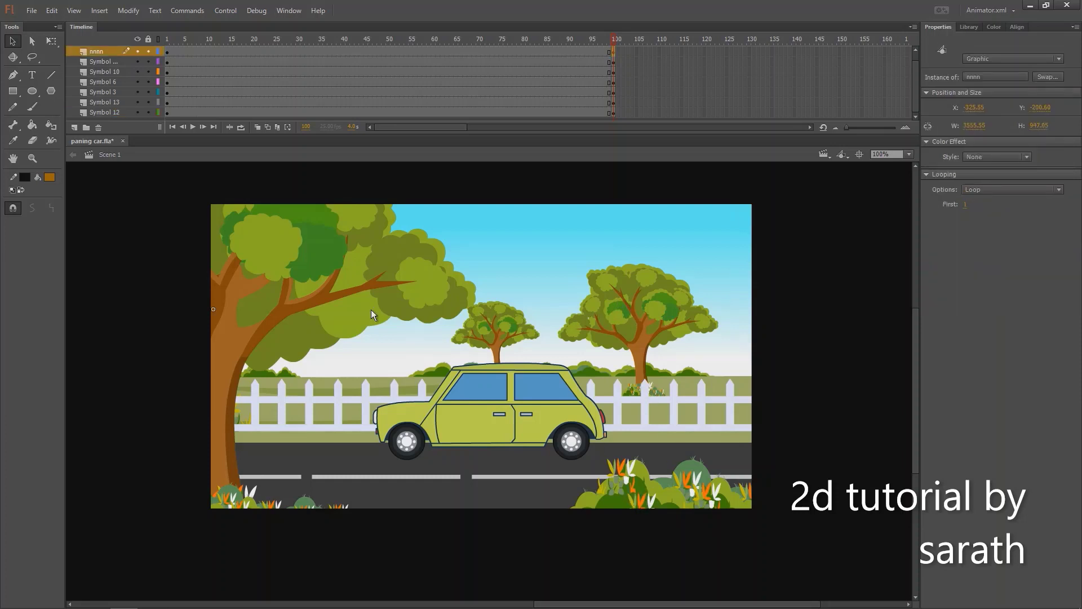
{"action": "left_click", "coordinate": [138, 51]}
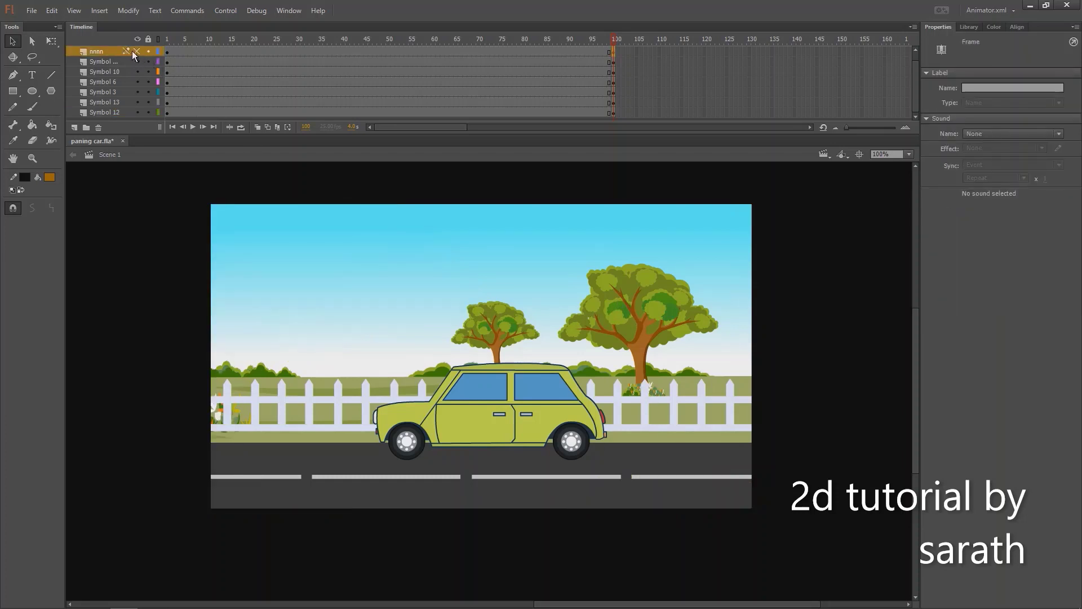
- Unhide nnnn and shift its frame-100 trees far right, then compare frames 99 and 100
{"action": "left_click", "coordinate": [135, 51]}
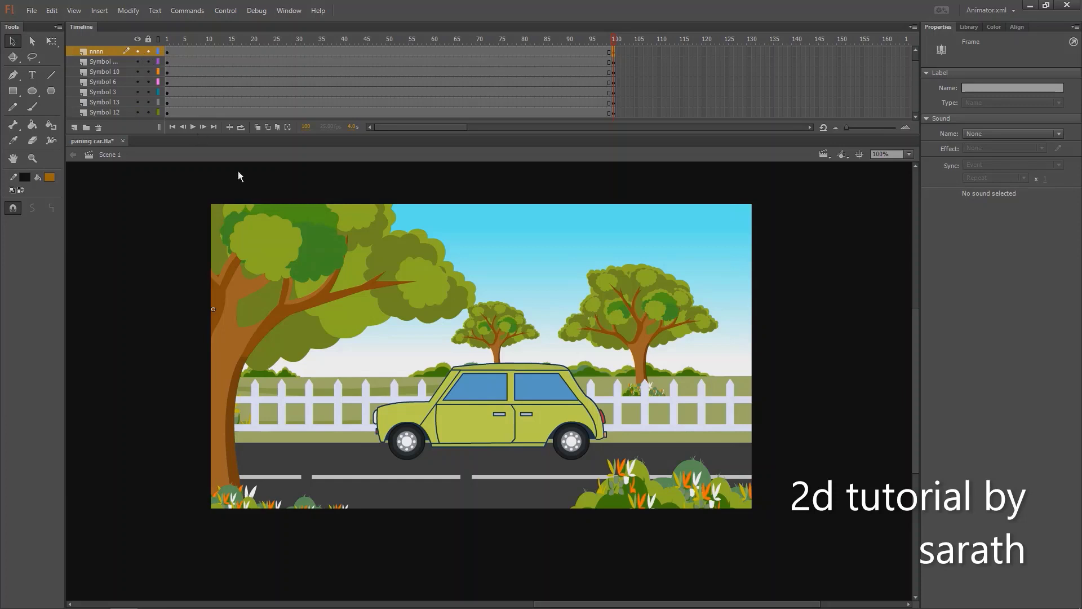
{"action": "key", "text": "shift+Right"}
{"action": "key", "text": "shift+Right"}
{"action": "key", "text": "shift+Right"}
{"action": "key", "text": "shift+Right"}
{"action": "key", "text": "shift+Right"}
{"action": "key", "text": "shift+Right"}
{"action": "key", "text": "shift+Right"}
{"action": "key", "text": "shift+Right"}
{"action": "key", "text": "shift+Right"}
{"action": "key", "text": "shift+Right"}
{"action": "key", "text": "shift+Right"}
{"action": "key", "text": "shift+Right"}
{"action": "key", "text": "shift+Right"}
{"action": "key", "text": "shift+Right"}
{"action": "key", "text": "shift+Right"}
{"action": "key", "text": "shift+Right"}
{"action": "key", "text": "shift+Right"}
{"action": "key", "text": "shift+Right"}
{"action": "key", "text": "shift+Right"}
{"action": "key", "text": "shift+Right"}
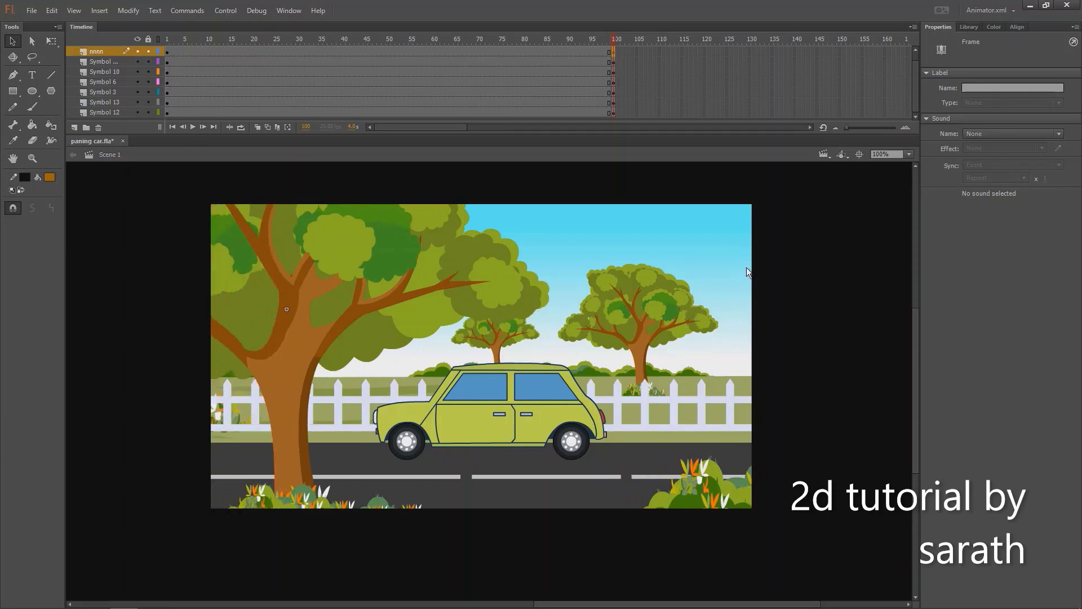
{"action": "key", "text": "shift+Right"}
{"action": "key", "text": "shift+Right"}
{"action": "key", "text": "shift+Right"}
{"action": "key", "text": "shift+Right"}
{"action": "key", "text": "shift+Right"}
{"action": "key", "text": "shift+Right"}
{"action": "key", "text": "shift+Right"}
{"action": "key", "text": "shift+Right"}
{"action": "key", "text": "shift+Right"}
{"action": "key", "text": "shift+Right"}
{"action": "key", "text": "shift+Right"}
{"action": "key", "text": "shift+Right"}
{"action": "key", "text": "shift+Right"}
{"action": "key", "text": "shift+Right"}
{"action": "key", "text": "shift+Right"}
{"action": "key", "text": "shift+Right"}
{"action": "key", "text": "shift+Right"}
{"action": "key", "text": "shift+Right"}
{"action": "key", "text": "shift+Right"}
{"action": "key", "text": "shift+Right"}
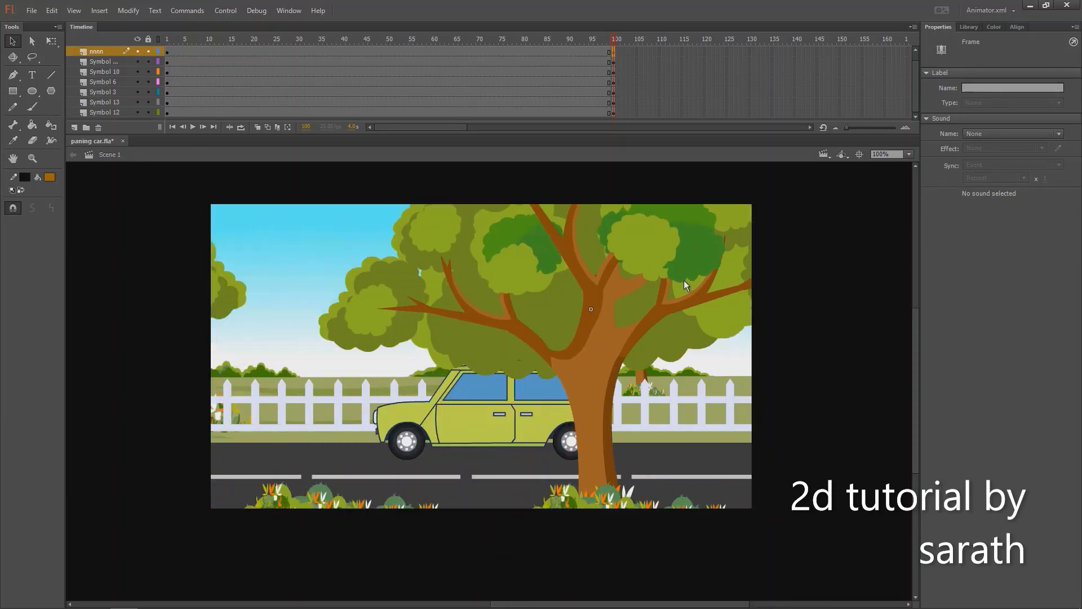
{"action": "key", "text": "shift+Right"}
{"action": "key", "text": "shift+Right"}
{"action": "key", "text": "shift+Right"}
{"action": "key", "text": "shift+Right"}
{"action": "key", "text": "shift+Right"}
{"action": "key", "text": "shift+Right"}
{"action": "key", "text": "shift+Right"}
{"action": "key", "text": "shift+Right"}
{"action": "key", "text": "shift+Right"}
{"action": "key", "text": "shift+Right"}
{"action": "key", "text": "shift+Right"}
{"action": "key", "text": "shift+Right"}
{"action": "key", "text": "shift+Right"}
{"action": "key", "text": "shift+Right"}
{"action": "key", "text": "shift+Right"}
{"action": "key", "text": "shift+Right"}
{"action": "key", "text": "shift+Right"}
{"action": "key", "text": "shift+Right"}
{"action": "key", "text": "shift+Right"}
{"action": "key", "text": "shift+Right"}
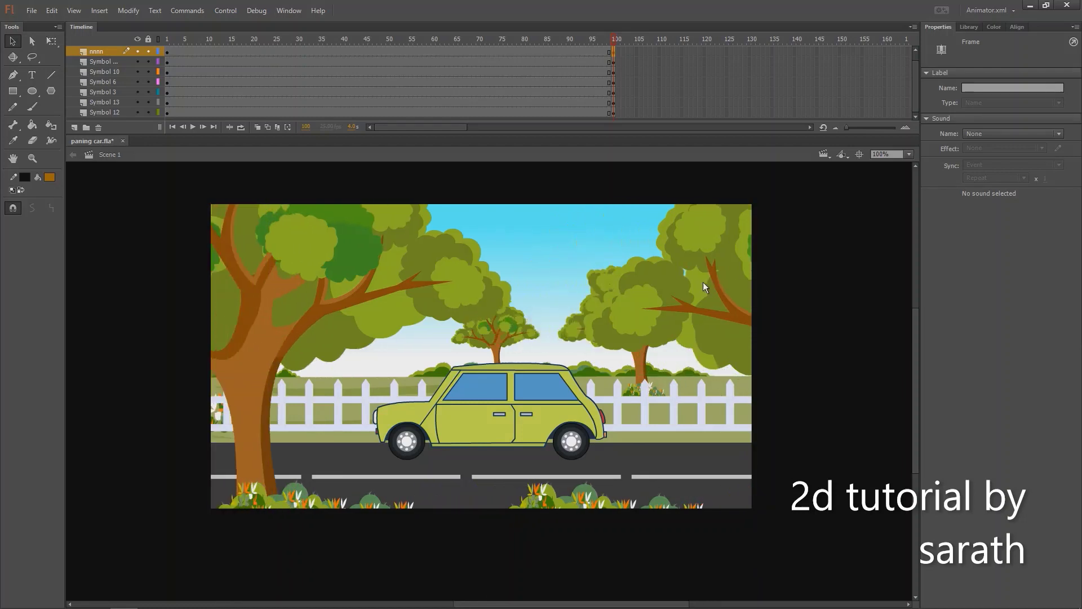
{"action": "key", "text": "shift+Right"}
{"action": "key", "text": "shift+Right"}
{"action": "key", "text": "shift+Right"}
{"action": "key", "text": "shift+Right"}
{"action": "key", "text": "shift+Right"}
{"action": "key", "text": "shift+Right"}
{"action": "key", "text": "shift+Right"}
{"action": "key", "text": "shift+Right"}
{"action": "key", "text": "shift+Right"}
{"action": "key", "text": "shift+Right"}
{"action": "key", "text": "shift+Right"}
{"action": "key", "text": "shift+Right"}
{"action": "key", "text": "shift+Right"}
{"action": "key", "text": "shift+Right"}
{"action": "key", "text": "shift+Right"}
{"action": "key", "text": "shift+Right"}
{"action": "key", "text": "shift+Right"}
{"action": "key", "text": "shift+Right"}
{"action": "key", "text": "shift+Right"}
{"action": "key", "text": "shift+Right"}
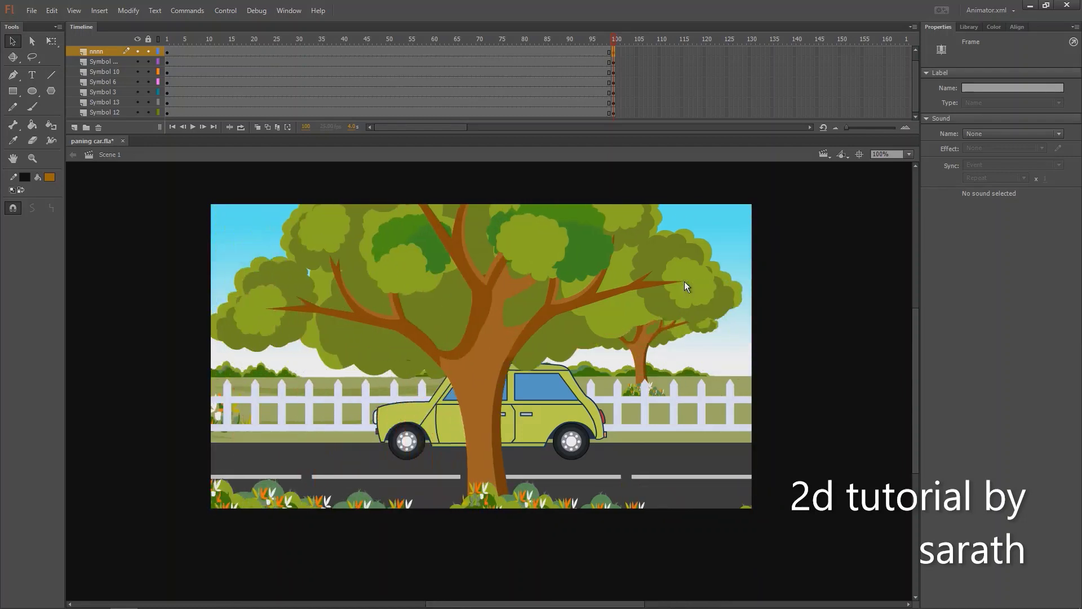
{"action": "key", "text": "shift+Right"}
{"action": "key", "text": "shift+Right"}
{"action": "key", "text": "shift+Right"}
{"action": "key", "text": "shift+Right"}
{"action": "key", "text": "shift+Right"}
{"action": "key", "text": "shift+Right"}
{"action": "key", "text": "shift+Right"}
{"action": "key", "text": "shift+Right"}
{"action": "key", "text": "shift+Right"}
{"action": "key", "text": "shift+Right"}
{"action": "key", "text": "shift+Right"}
{"action": "key", "text": "shift+Right"}
{"action": "key", "text": "shift+Right"}
{"action": "key", "text": "shift+Right"}
{"action": "key", "text": "shift+Right"}
{"action": "key", "text": "shift+Right"}
{"action": "key", "text": "shift+Right"}
{"action": "key", "text": "shift+Right"}
{"action": "key", "text": "shift+Right"}
{"action": "key", "text": "shift+Right"}
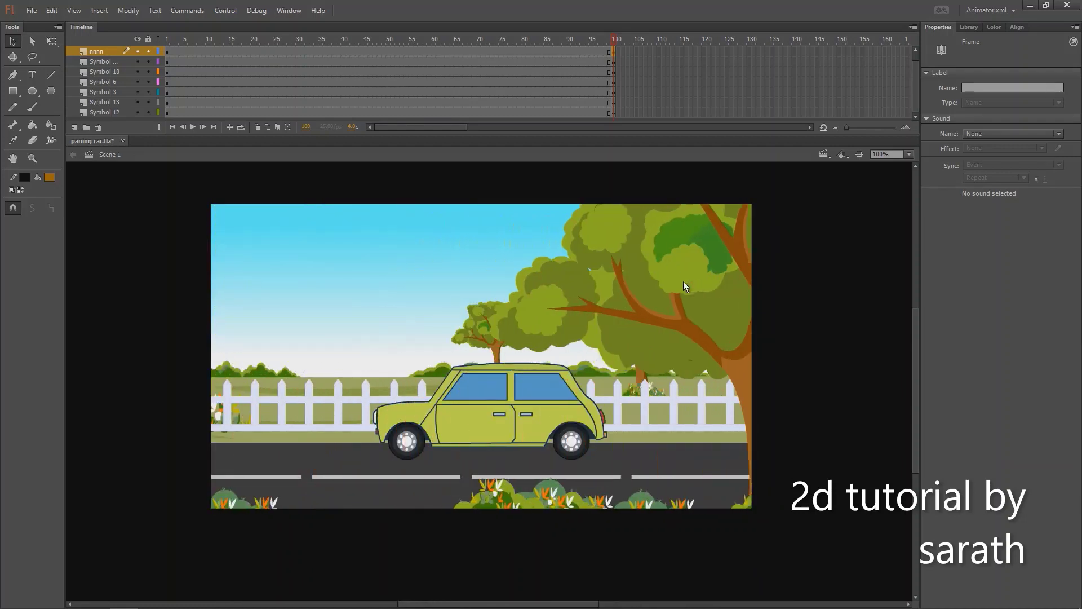
{"action": "key", "text": "shift+Right"}
{"action": "key", "text": "shift+Right"}
{"action": "key", "text": "shift+Right"}
{"action": "key", "text": "shift+Right"}
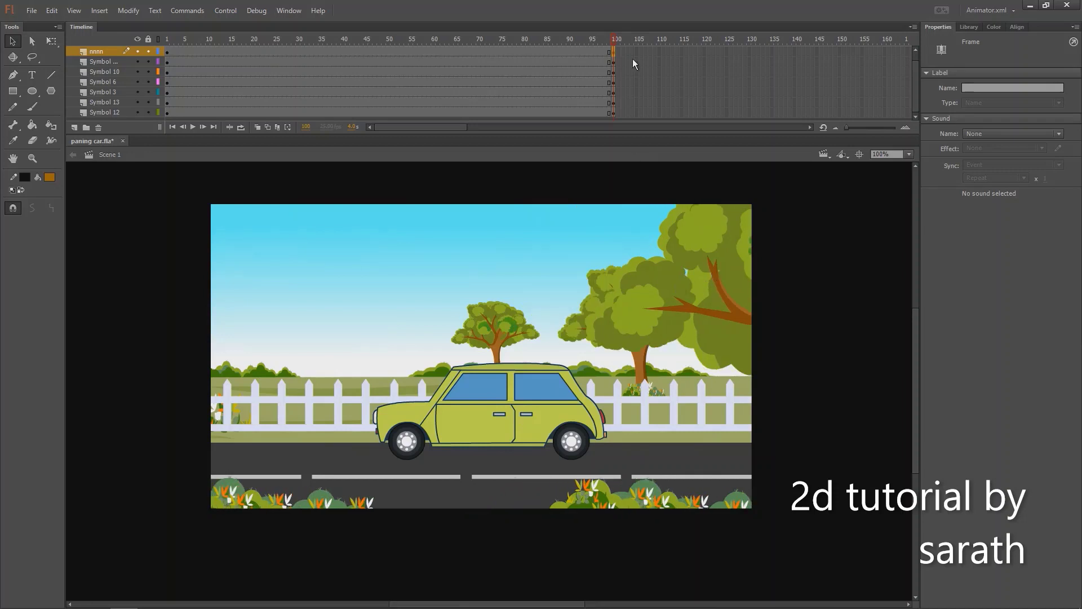
{"action": "left_click_drag", "start_coordinate": [612, 41], "coordinate": [618, 46]}
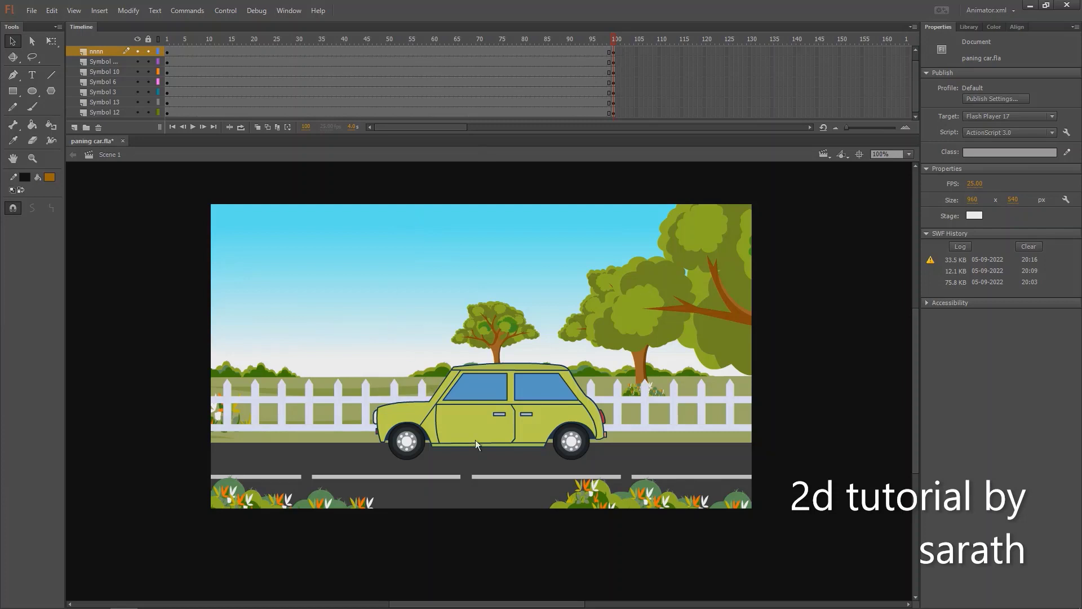
{"action": "left_click", "coordinate": [476, 480]}
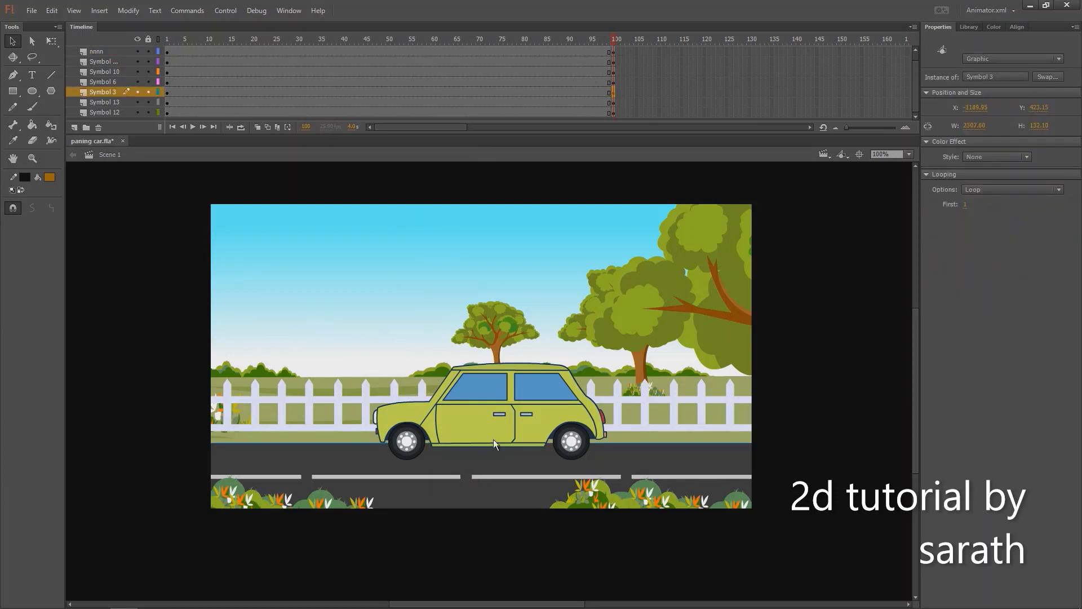
- Nudge the road (Symbol 3) at frame 100 and check the last frames
{"action": "key", "text": "shift+Right"}
{"action": "key", "text": "shift+Right"}
{"action": "key", "text": "shift+Right"}
{"action": "key", "text": "shift+Right"}
{"action": "key", "text": "shift+Right"}
{"action": "key", "text": "shift+Right"}
{"action": "key", "text": "shift+Right"}
{"action": "key", "text": "shift+Right"}
{"action": "key", "text": "shift+Right"}
{"action": "key", "text": "shift+Right"}
{"action": "key", "text": "shift+Right"}
{"action": "key", "text": "shift+Right"}
{"action": "key", "text": "shift+Right"}
{"action": "key", "text": "shift+Right"}
{"action": "key", "text": "shift+Right"}
{"action": "key", "text": "shift+Right"}
{"action": "key", "text": "shift+Right"}
{"action": "key", "text": "shift+Right"}
{"action": "key", "text": "shift+Right"}
{"action": "key", "text": "shift+Right"}
{"action": "key", "text": "shift+Right"}
{"action": "key", "text": "shift+Right"}
{"action": "key", "text": "shift+Right"}
{"action": "key", "text": "shift+Right"}
{"action": "key", "text": "shift+Right"}
{"action": "key", "text": "shift+Right"}
{"action": "key", "text": "shift+Right"}
{"action": "key", "text": "shift+Right"}
{"action": "key", "text": "shift+Right"}
{"action": "key", "text": "shift+Right"}
{"action": "key", "text": "shift+Right"}
{"action": "key", "text": "shift+Right"}
{"action": "key", "text": "shift+Right"}
{"action": "key", "text": "shift+Right"}
{"action": "key", "text": "shift+Right"}
{"action": "key", "text": "shift+Right"}
{"action": "key", "text": "shift+Right"}
{"action": "key", "text": "shift+Right"}
{"action": "key", "text": "shift+Right"}
{"action": "key", "text": "shift+Right"}
{"action": "key", "text": "shift+Right"}
{"action": "key", "text": "shift+Right"}
{"action": "key", "text": "shift+Right"}
{"action": "key", "text": "shift+Right"}
{"action": "key", "text": "shift+Right"}
{"action": "key", "text": "shift+Right"}
{"action": "key", "text": "shift+Right"}
{"action": "key", "text": "shift+Right"}
{"action": "key", "text": "shift+Right"}
{"action": "key", "text": "shift+Right"}
{"action": "key", "text": "shift+Right"}
{"action": "key", "text": "shift+Right"}
{"action": "key", "text": "shift+Right"}
{"action": "key", "text": "shift+Right"}
{"action": "key", "text": "shift+Right"}
{"action": "key", "text": "shift+Right"}
{"action": "key", "text": "shift+Right"}
{"action": "key", "text": "shift+Right"}
{"action": "key", "text": "shift+Right"}
{"action": "key", "text": "shift+Right"}
{"action": "key", "text": "shift+Left"}
{"action": "key", "text": "shift+Left"}
{"action": "key", "text": "shift+Left"}
{"action": "key", "text": "shift+Left"}
{"action": "key", "text": "shift+Left"}
{"action": "key", "text": "shift+Left"}
{"action": "key", "text": "shift+Left"}
{"action": "key", "text": "shift+Left"}
{"action": "key", "text": "shift+Left"}
{"action": "key", "text": "shift+Left"}
{"action": "key", "text": "shift+Left"}
{"action": "key", "text": "shift+Left"}
{"action": "key", "text": "shift+Left"}
{"action": "key", "text": "shift+Left"}
{"action": "key", "text": "shift+Left"}
{"action": "key", "text": "shift+Left"}
{"action": "key", "text": "shift+Left"}
{"action": "key", "text": "shift+Left"}
{"action": "key", "text": "shift+Left"}
{"action": "key", "text": "shift+Left"}
{"action": "left_click_drag", "start_coordinate": [614, 40], "coordinate": [627, 48]}
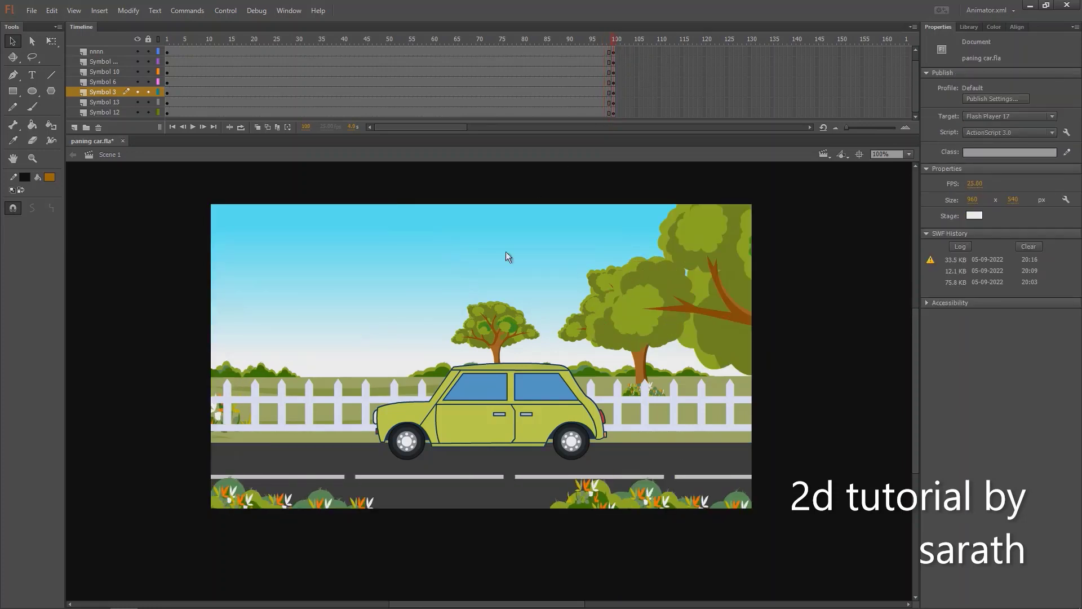
- Nudge the fence (Symbol 10) to X -89.45 at frame 100 and check the movement
{"action": "left_click", "coordinate": [677, 398]}
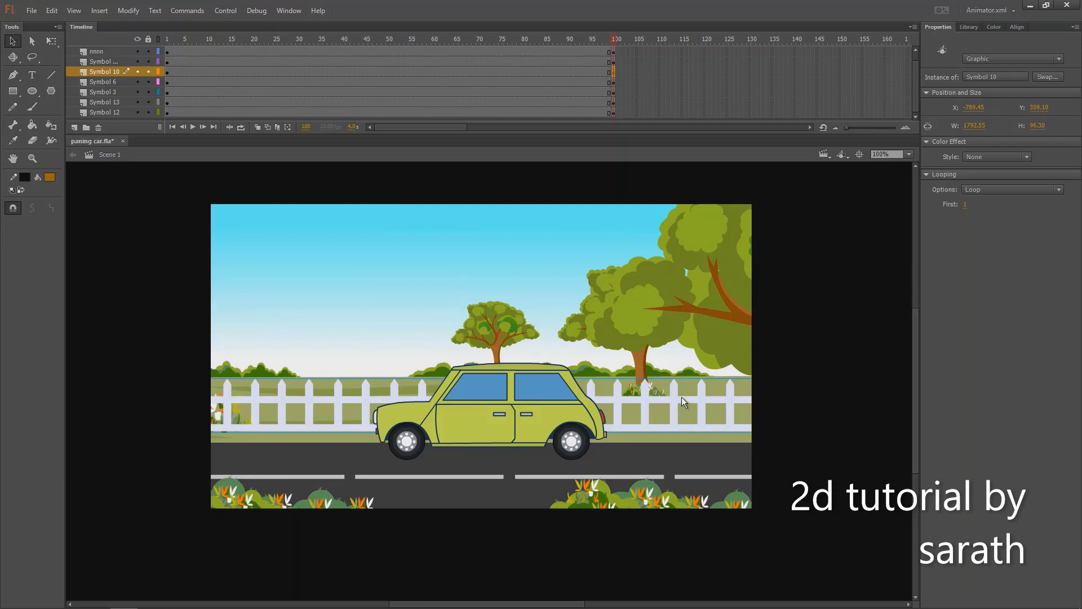
{"action": "key", "text": "shift+Right"}
{"action": "key", "text": "shift+Right"}
{"action": "key", "text": "shift+Right"}
{"action": "key", "text": "shift+Right"}
{"action": "key", "text": "shift+Right"}
{"action": "key", "text": "shift+Right"}
{"action": "key", "text": "shift+Right"}
{"action": "key", "text": "shift+Right"}
{"action": "key", "text": "shift+Right"}
{"action": "key", "text": "shift+Right"}
{"action": "key", "text": "shift+Right"}
{"action": "key", "text": "shift+Right"}
{"action": "key", "text": "shift+Right"}
{"action": "key", "text": "shift+Right"}
{"action": "key", "text": "shift+Right"}
{"action": "key", "text": "shift+Right"}
{"action": "key", "text": "shift+Right"}
{"action": "key", "text": "shift+Right"}
{"action": "key", "text": "shift+Right"}
{"action": "key", "text": "shift+Right"}
{"action": "key", "text": "shift+Right"}
{"action": "key", "text": "shift+Right"}
{"action": "key", "text": "shift+Right"}
{"action": "key", "text": "shift+Right"}
{"action": "key", "text": "shift+Right"}
{"action": "key", "text": "shift+Right"}
{"action": "key", "text": "shift+Right"}
{"action": "key", "text": "shift+Right"}
{"action": "key", "text": "shift+Right"}
{"action": "key", "text": "shift+Right"}
{"action": "key", "text": "shift+Right"}
{"action": "key", "text": "shift+Right"}
{"action": "key", "text": "shift+Right"}
{"action": "key", "text": "shift+Right"}
{"action": "key", "text": "shift+Right"}
{"action": "key", "text": "shift+Right"}
{"action": "key", "text": "shift+Right"}
{"action": "key", "text": "shift+Right"}
{"action": "key", "text": "shift+Right"}
{"action": "key", "text": "shift+Right"}
{"action": "key", "text": "shift+Left"}
{"action": "key", "text": "shift+Left"}
{"action": "key", "text": "shift+Left"}
{"action": "key", "text": "shift+Left"}
{"action": "key", "text": "shift+Left"}
{"action": "key", "text": "shift+Left"}
{"action": "key", "text": "shift+Left"}
{"action": "key", "text": "shift+Left"}
{"action": "key", "text": "shift+Left"}
{"action": "key", "text": "shift+Left"}
{"action": "key", "text": "shift+Left"}
{"action": "key", "text": "shift+Left"}
{"action": "key", "text": "shift+Left"}
{"action": "key", "text": "shift+Left"}
{"action": "key", "text": "shift+Left"}
{"action": "key", "text": "shift+Left"}
{"action": "key", "text": "shift+Left"}
{"action": "key", "text": "shift+Left"}
{"action": "key", "text": "shift+Left"}
{"action": "key", "text": "shift+Left"}
{"action": "key", "text": "shift+Left"}
{"action": "key", "text": "shift+Left"}
{"action": "mouse_move", "coordinate": [614, 44]}
{"action": "left_mouse_down"}
{"action": "mouse_move", "coordinate": [606, 39]}
{"action": "mouse_move", "coordinate": [616, 44]}
{"action": "left_mouse_up"}
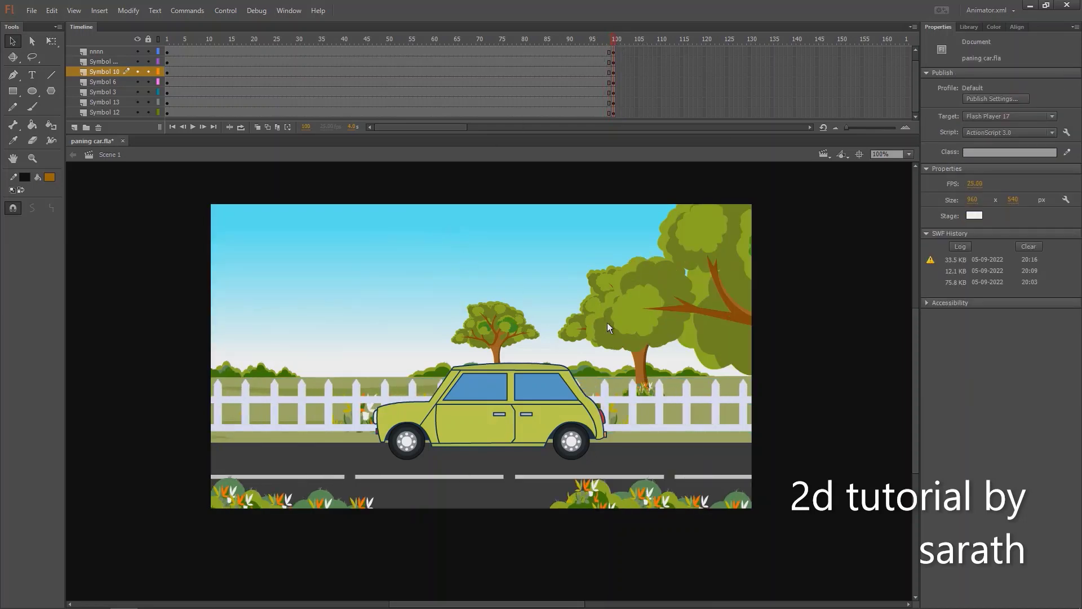
- Nudge the large right-hand tree right, then the distant tree row 20 px right
{"action": "left_click", "coordinate": [564, 335]}
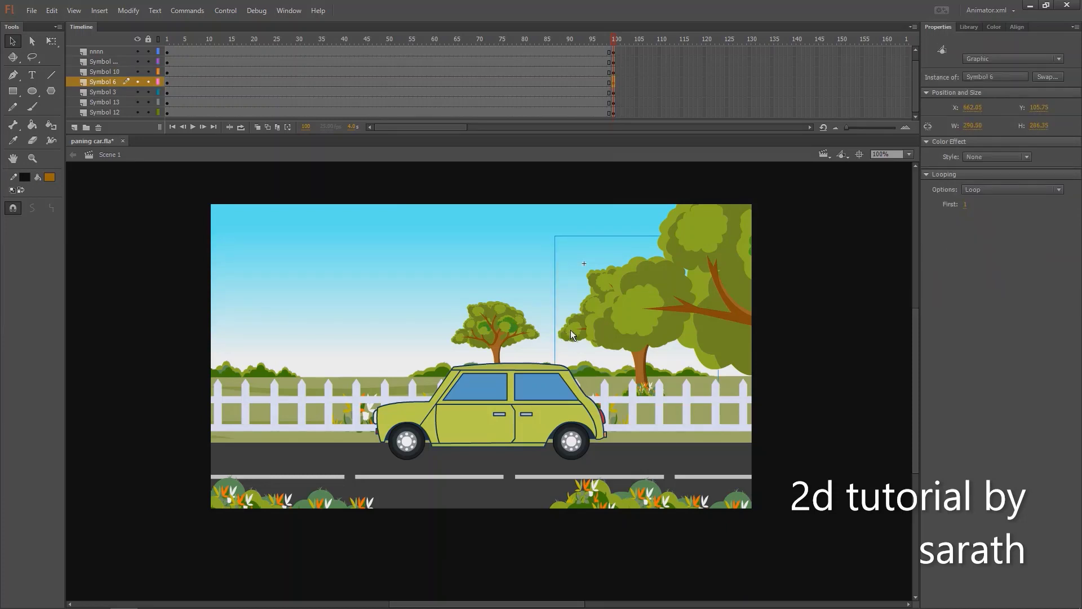
{"action": "key", "text": "shift+Right"}
{"action": "key", "text": "shift+Right"}
{"action": "key", "text": "shift+Right"}
{"action": "key", "text": "shift+Right"}
{"action": "key", "text": "shift+Right"}
{"action": "key", "text": "shift+Right"}
{"action": "key", "text": "shift+Right"}
{"action": "key", "text": "shift+Right"}
{"action": "key", "text": "shift+Right"}
{"action": "left_click", "coordinate": [495, 322]}
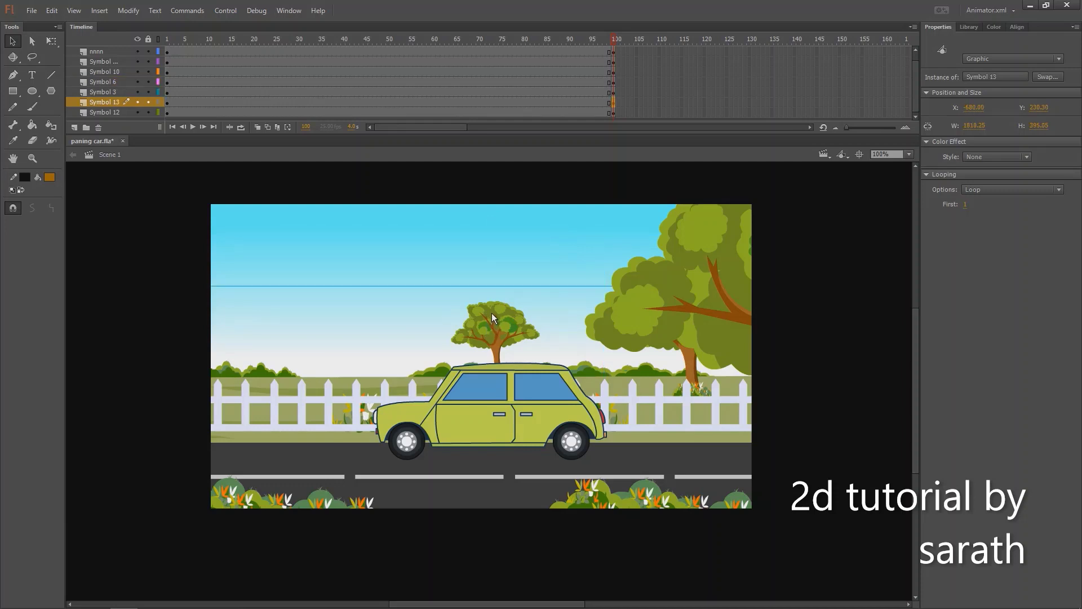
{"action": "key", "text": "shift+Right"}
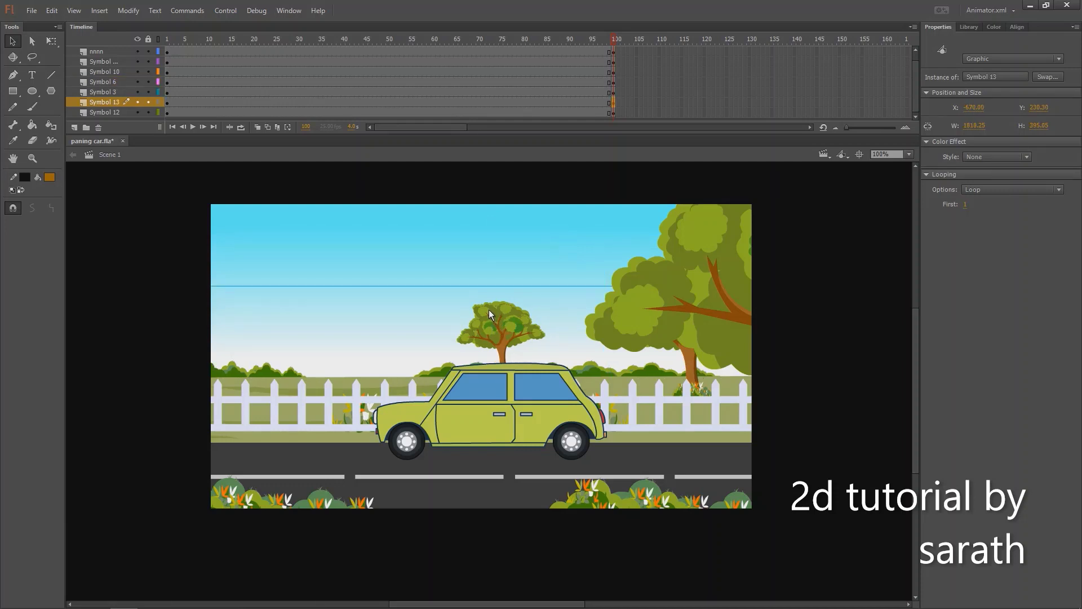
{"action": "key", "text": "shift+Right"}
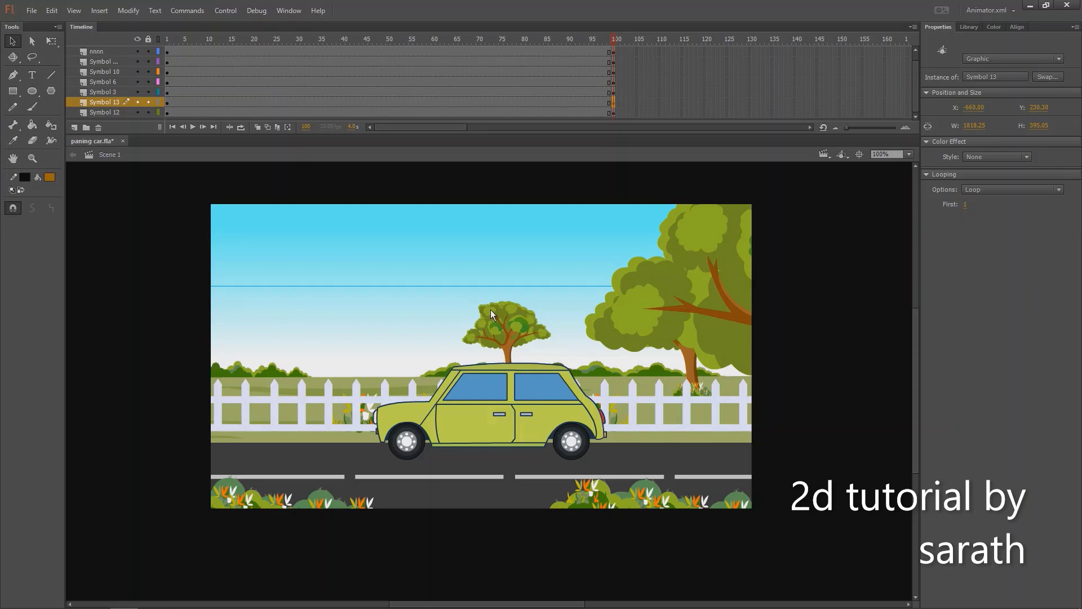
- Play the pan twice and check the large tree at X 772.05 across the last frames
{"action": "key", "text": "Return"}
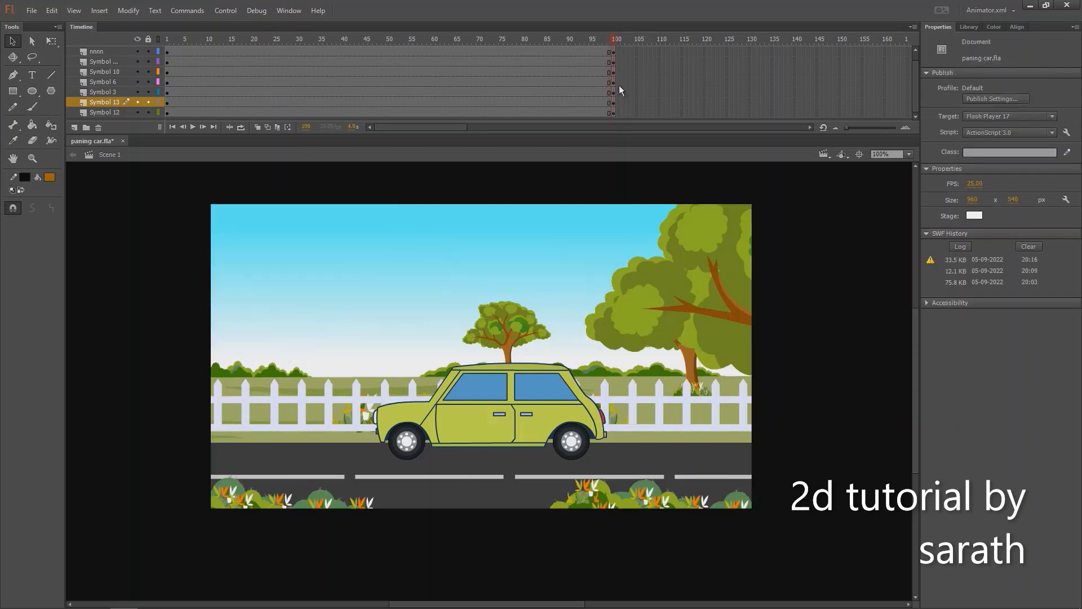
{"action": "left_click", "coordinate": [691, 368]}
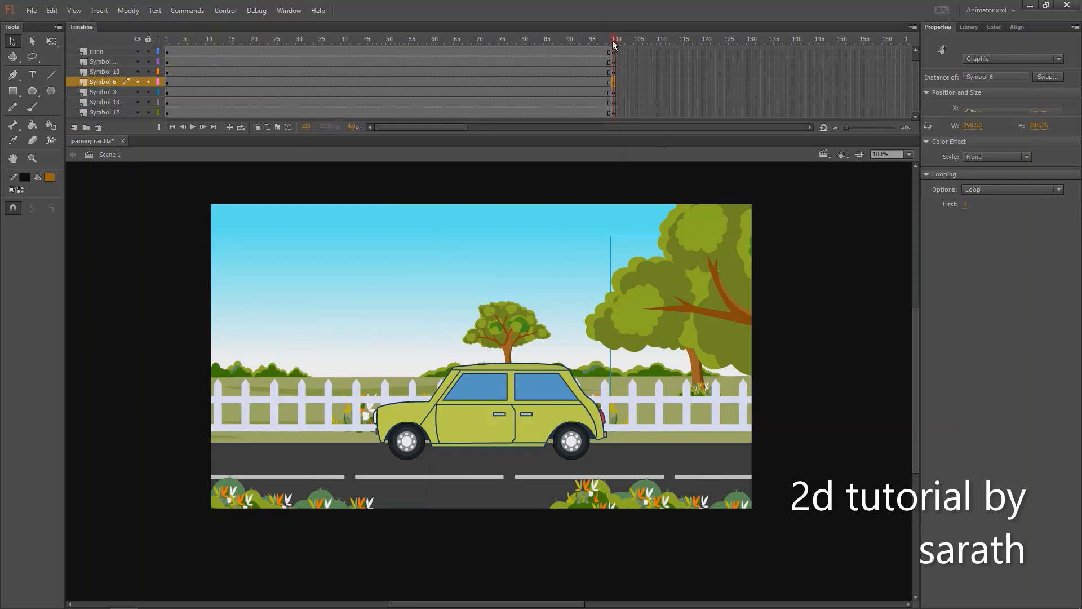
{"action": "key", "text": "Return"}
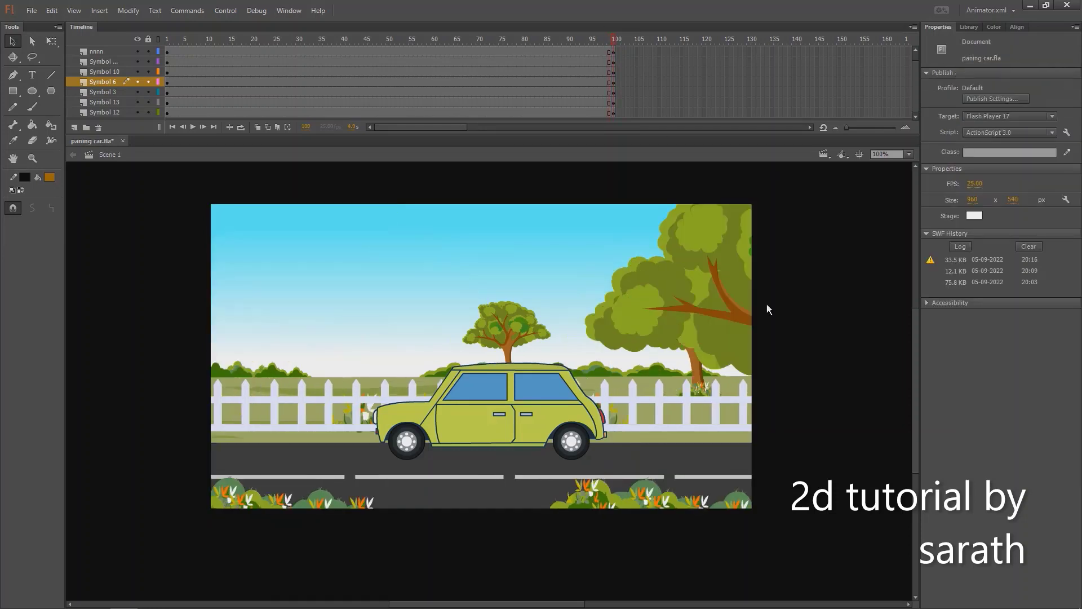
{"action": "left_click", "coordinate": [705, 387]}
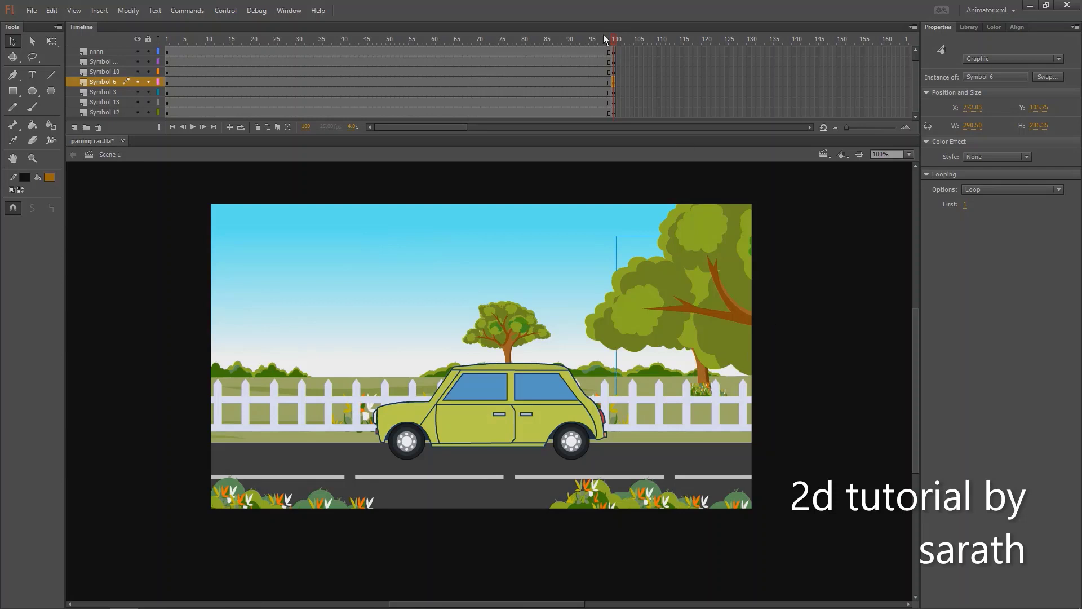
{"action": "left_click_drag", "start_coordinate": [614, 39], "coordinate": [614, 44]}
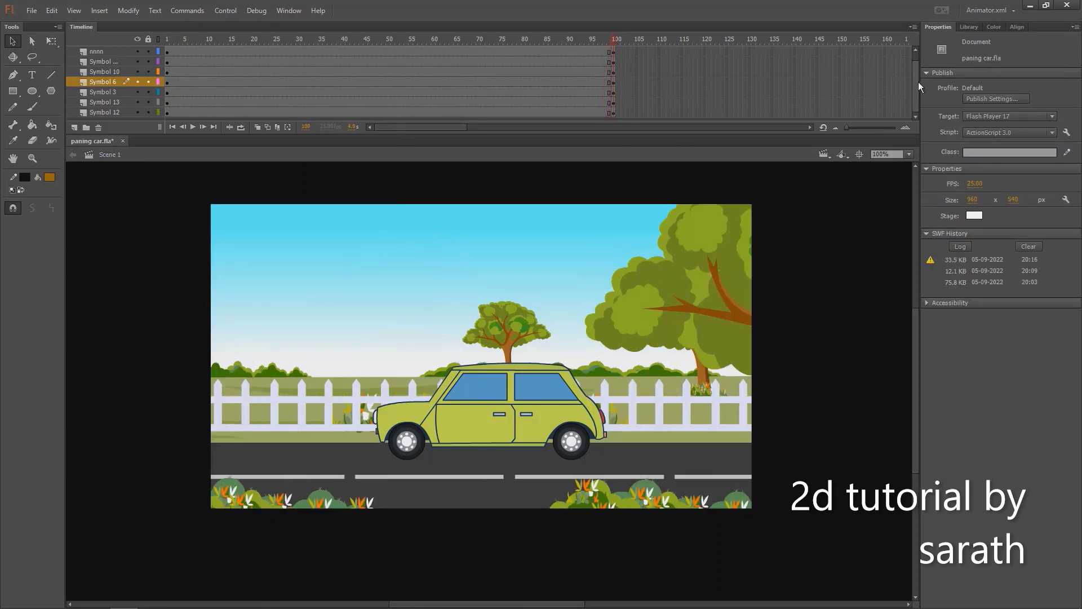
{"action": "scroll", "coordinate": [915, 84], "scroll_direction": "up", "scroll_amount": 1}
{"action": "left_click", "coordinate": [133, 62]}
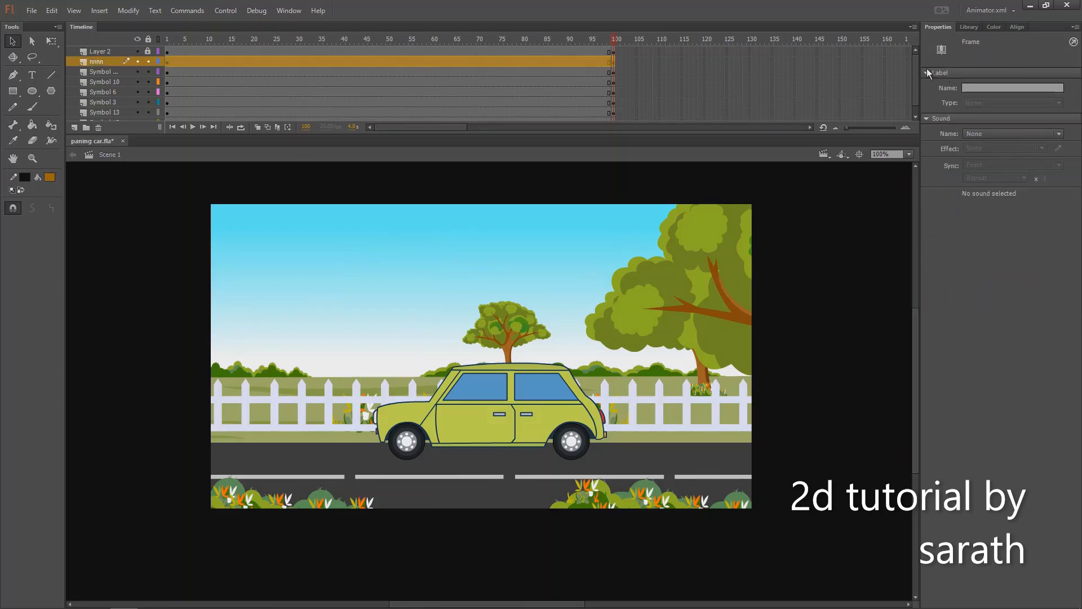
- Create classic tweens over frames 1–100 on all scene layers and preview the pan
{"action": "scroll", "coordinate": [912, 85], "scroll_direction": "down", "scroll_amount": 1}
{"action": "left_click", "coordinate": [141, 111], "text": "shift"}
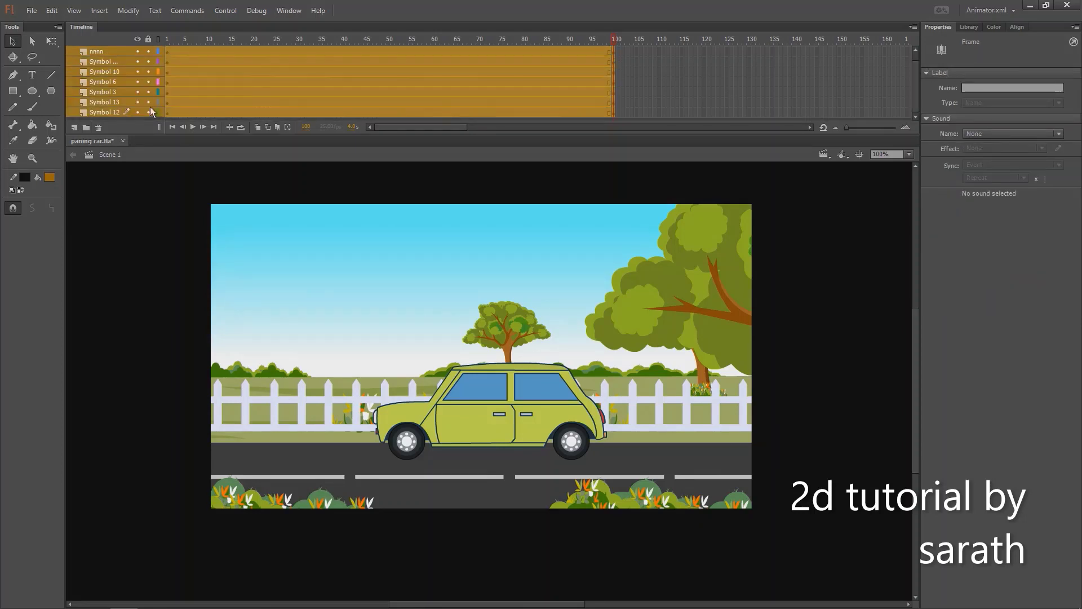
{"action": "right_click", "coordinate": [260, 83]}
{"action": "left_click", "coordinate": [298, 120]}
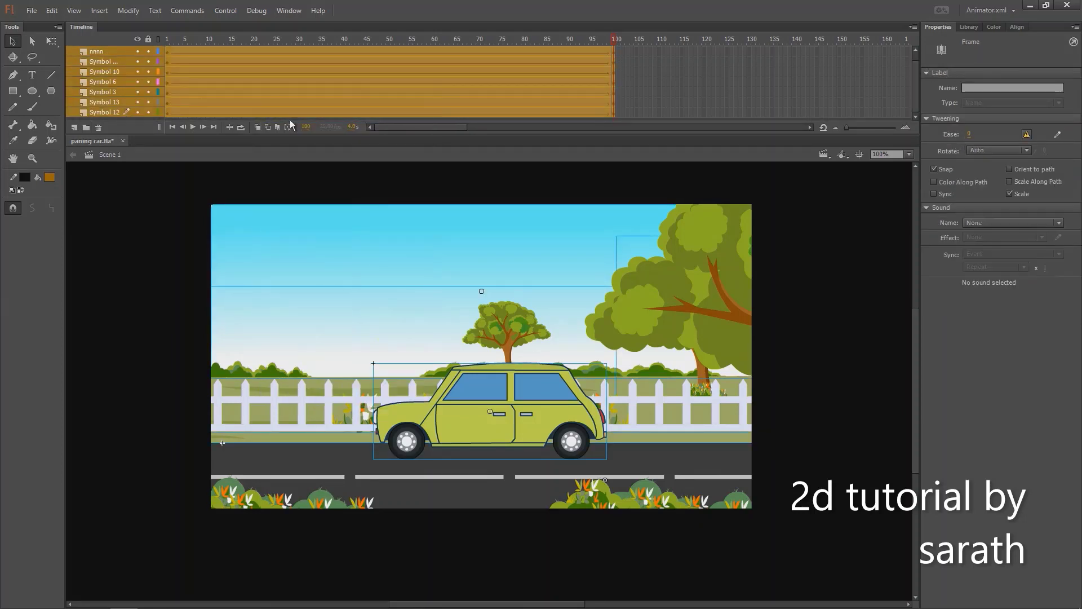
{"action": "key", "text": "Return"}
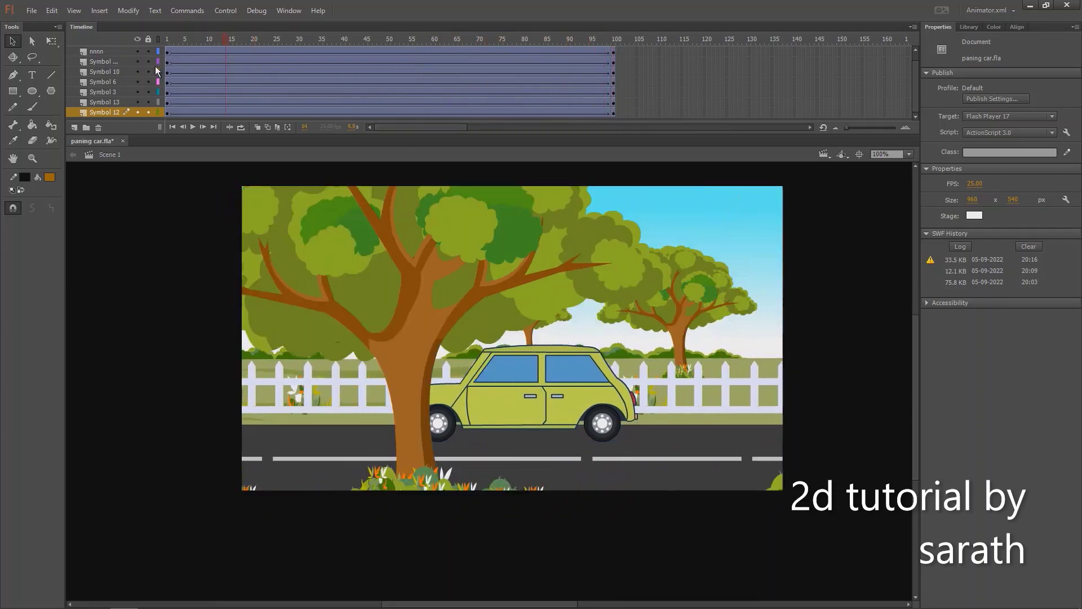
{"action": "left_click", "coordinate": [516, 400]}
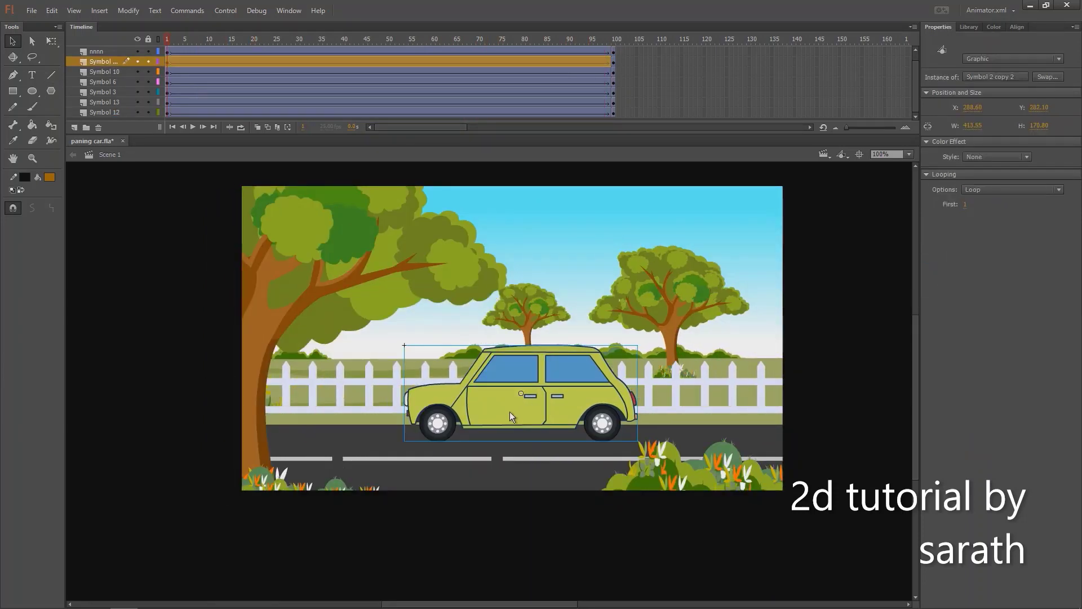
- Zoom to 200%, enter Symbol 2 copy 2, and add keyframes at frame 5 on all four layers
{"action": "key", "text": "ctrl+equal"}
{"action": "scroll", "coordinate": [441, 346], "scroll_direction": "down", "scroll_amount": 1}
{"action": "scroll", "coordinate": [362, 392], "scroll_direction": "left", "scroll_amount": 1}
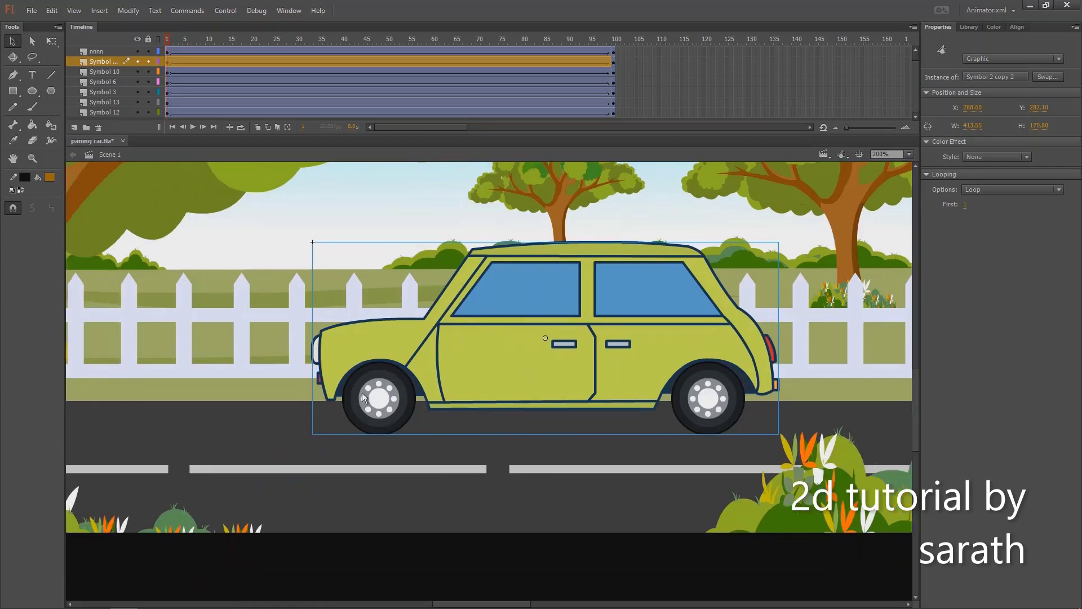
{"action": "double_click", "coordinate": [472, 379]}
{"action": "left_click", "coordinate": [385, 414]}
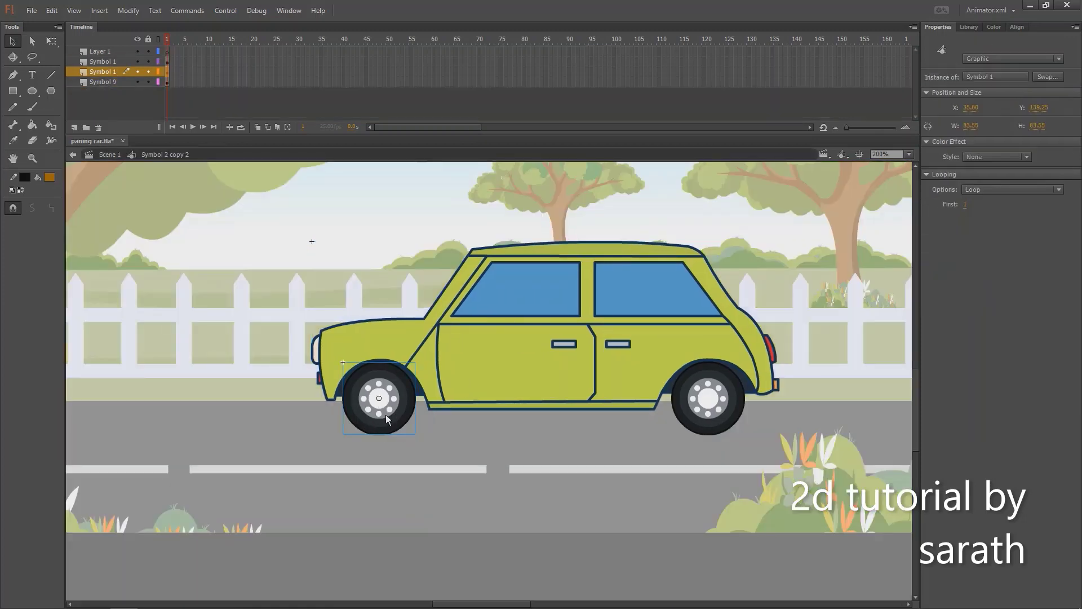
{"action": "left_click", "coordinate": [136, 71]}
{"action": "left_click", "coordinate": [135, 75]}
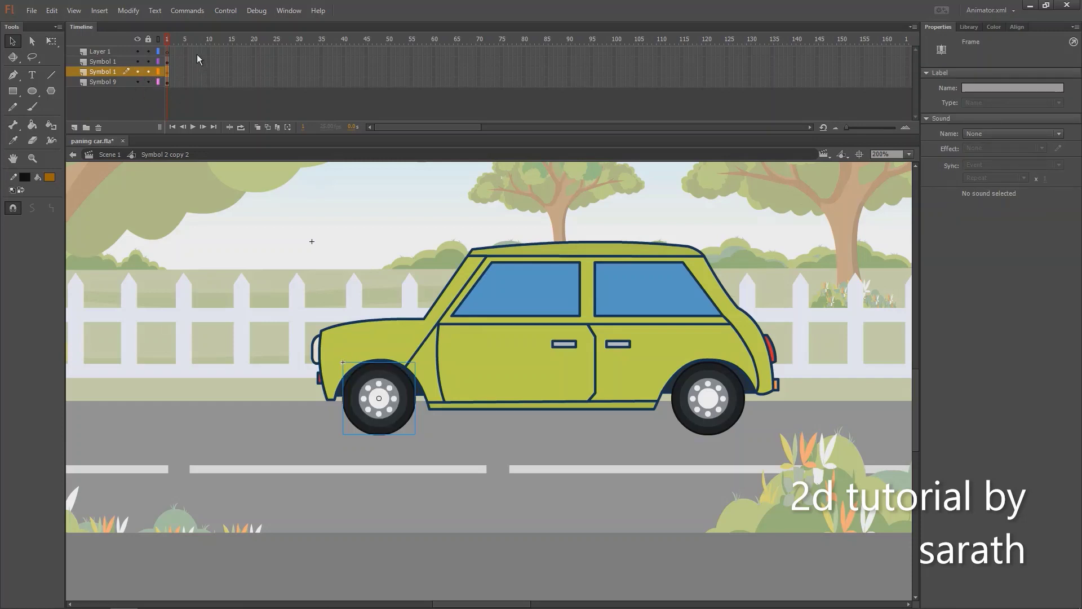
{"action": "left_click_drag", "start_coordinate": [185, 53], "coordinate": [199, 97]}
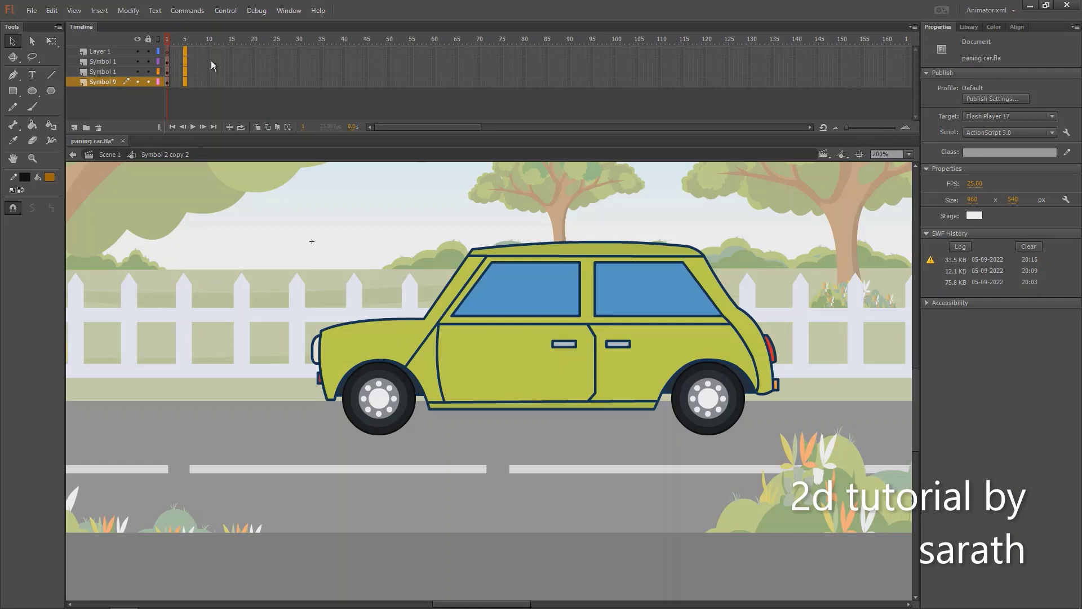
{"action": "key", "text": "F6"}
- Add keyframes and create classic tweens on both wheel layers
{"action": "left_click", "coordinate": [184, 42]}
{"action": "key", "text": "F6"}
{"action": "key", "text": "F6"}
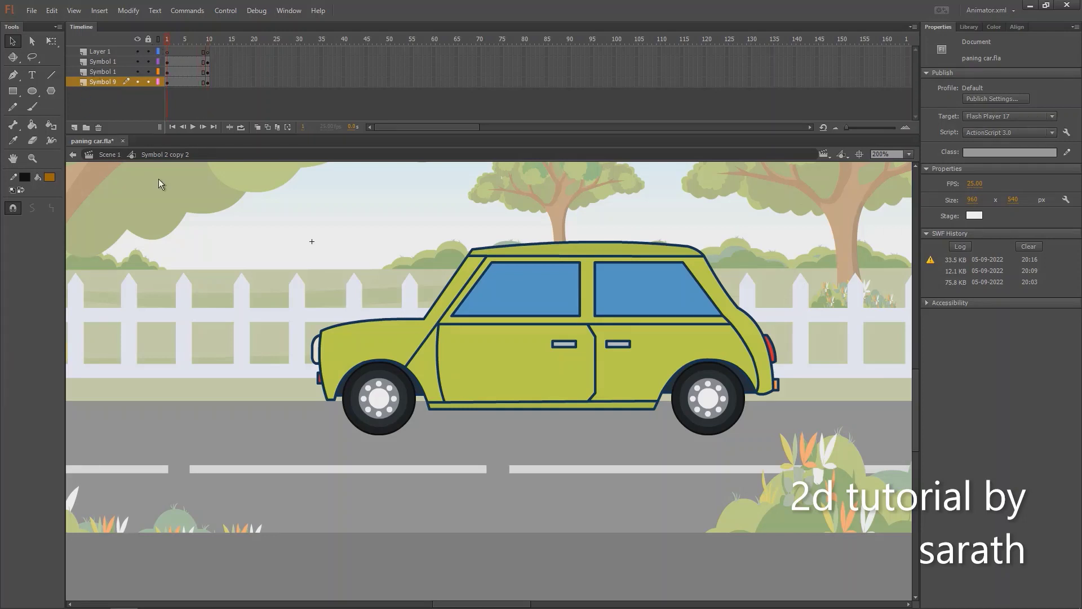
{"action": "left_click", "coordinate": [393, 410]}
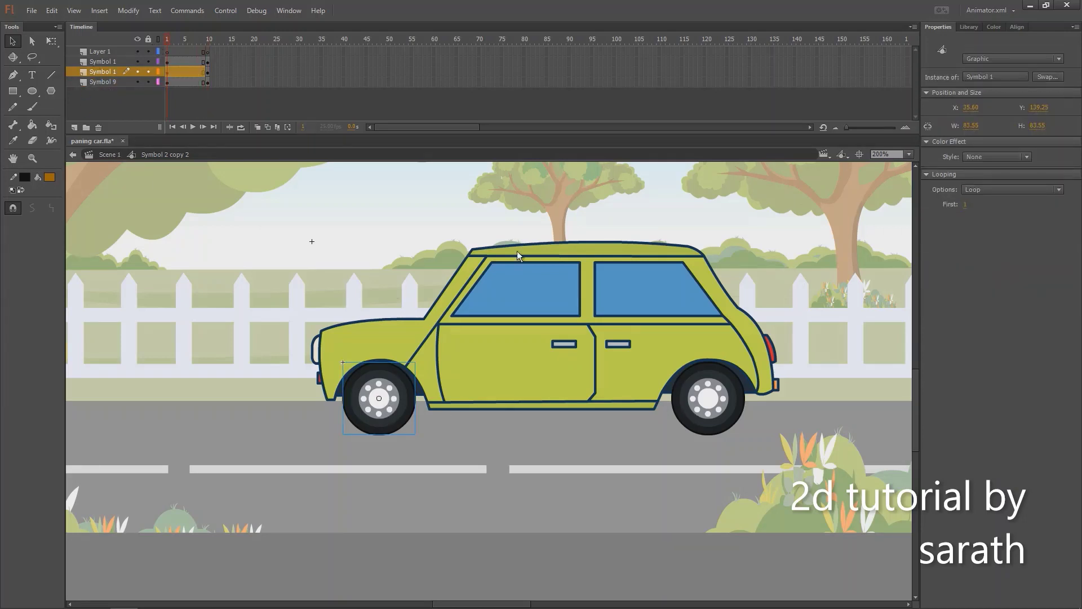
{"action": "left_click", "coordinate": [174, 72]}
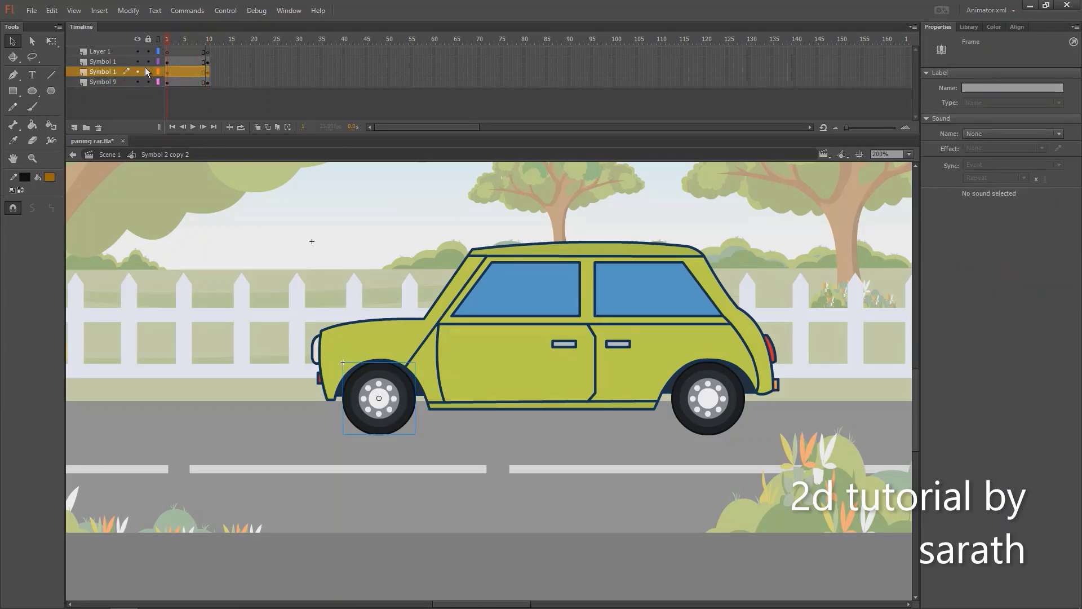
{"action": "left_click", "coordinate": [119, 64], "text": "shift"}
{"action": "right_click", "coordinate": [178, 68]}
{"action": "left_click", "coordinate": [222, 99]}
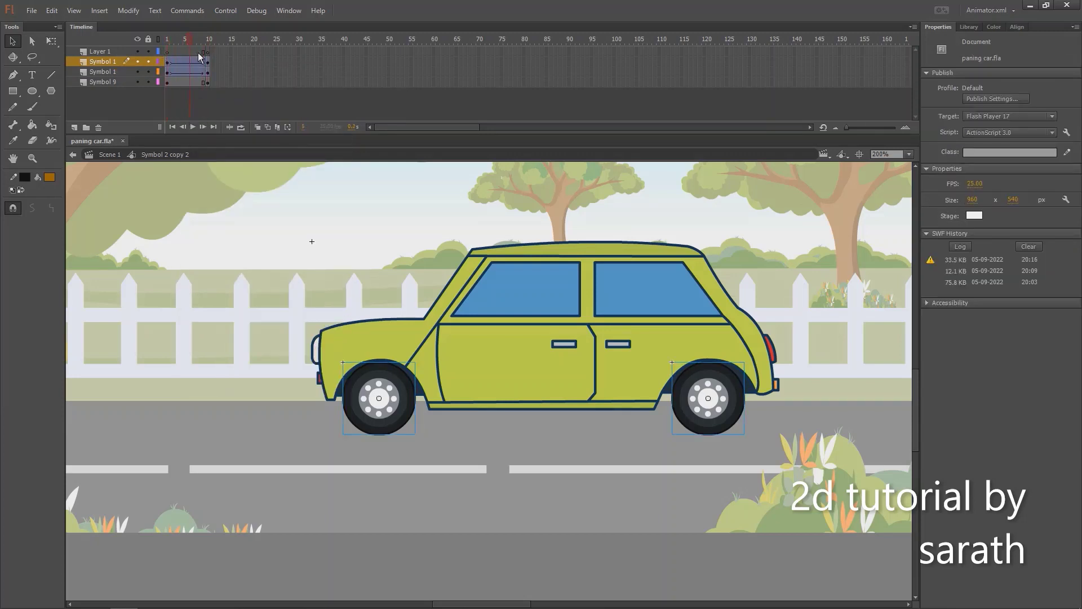
- Set the rear wheel tween's rotation to CW and play to check it
{"action": "left_click", "coordinate": [194, 61]}
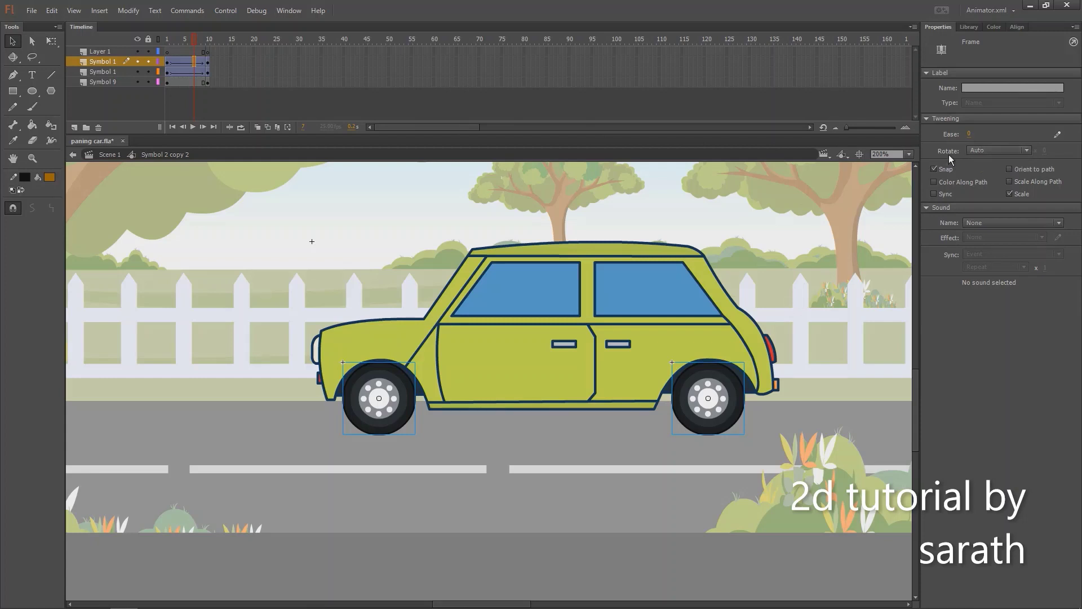
{"action": "left_click", "coordinate": [990, 151]}
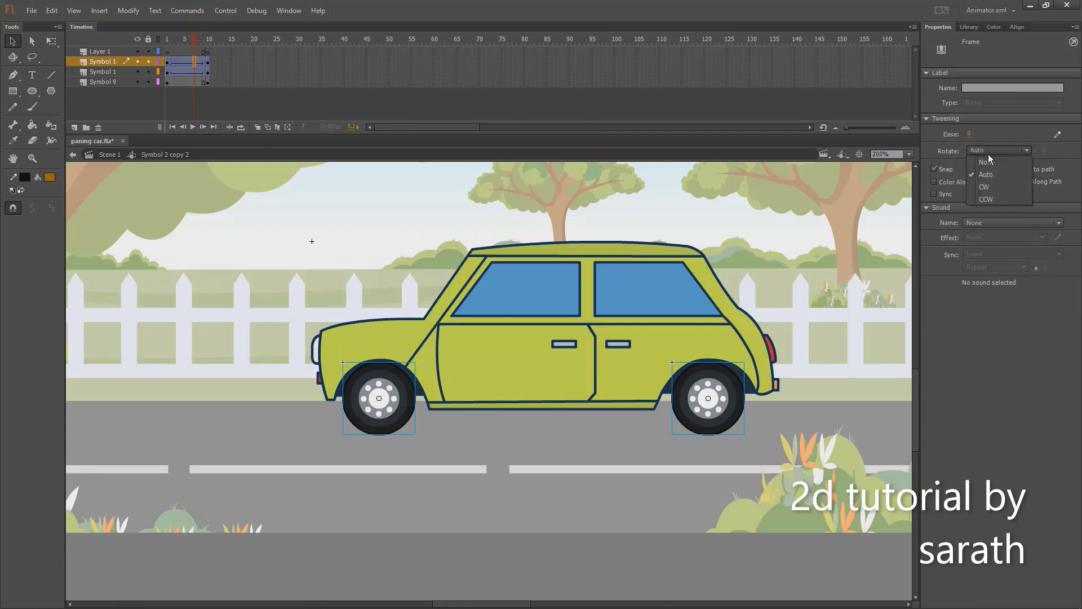
{"action": "left_click", "coordinate": [987, 192]}
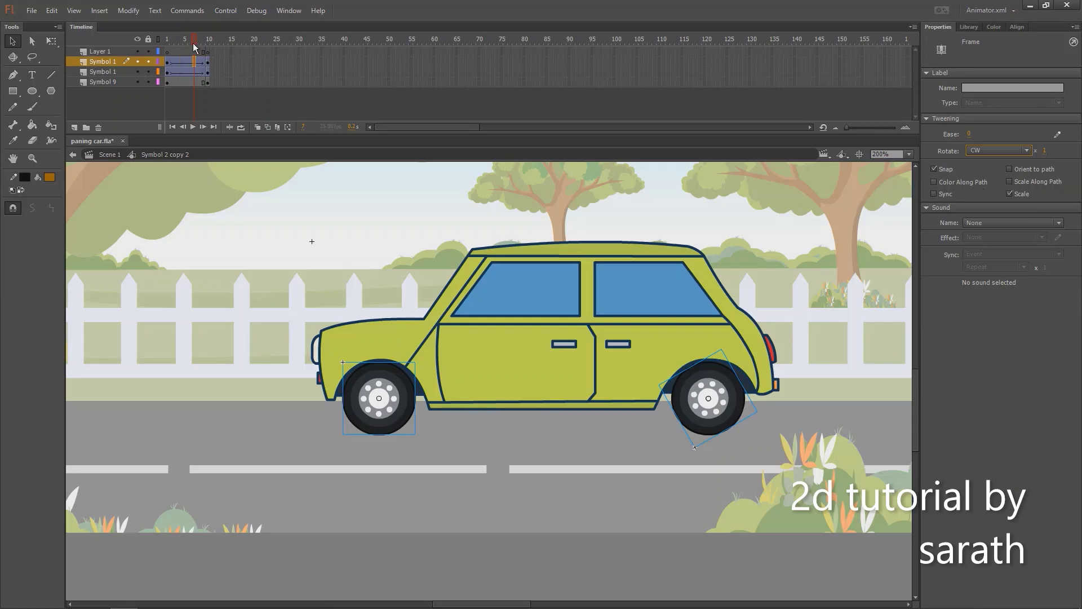
{"action": "key", "text": "Return"}
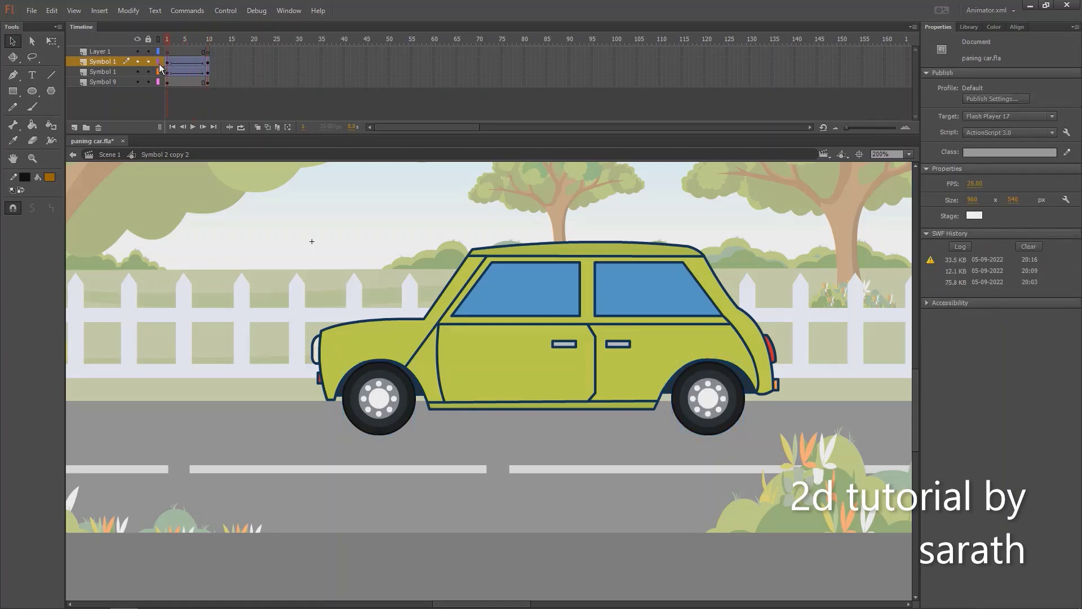
- Set the front wheel tween's rotation to CW and play to test both wheels
{"action": "left_click", "coordinate": [196, 72]}
{"action": "left_click", "coordinate": [995, 150]}
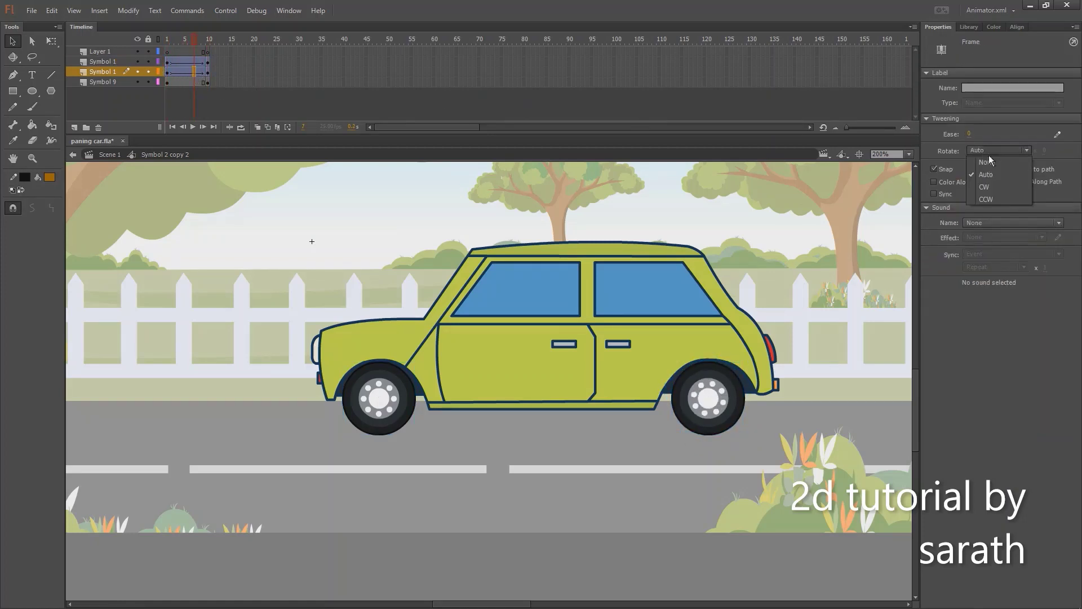
{"action": "left_click", "coordinate": [990, 190]}
{"action": "key", "text": "Return"}
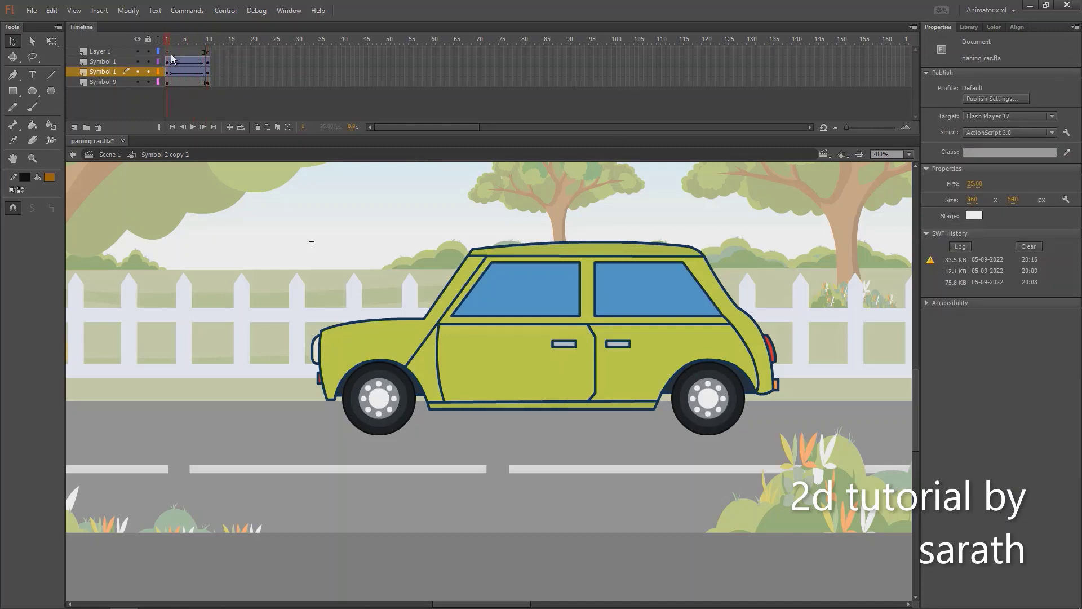
{"action": "key", "text": "Return"}
- Shorten the wheel tweens to about six frames with Shift+F5 and return to Scene 1
{"action": "left_click", "coordinate": [166, 52]}
{"action": "key", "text": "shift+F5"}
{"action": "key", "text": "shift+F5"}
{"action": "key", "text": "shift+F5"}
{"action": "key", "text": "shift+F5"}
{"action": "double_click", "coordinate": [320, 245]}
- Scrub the panning animation, set the stage view to 100%, and play the full scene
{"action": "left_click_drag", "start_coordinate": [170, 40], "coordinate": [128, 73]}
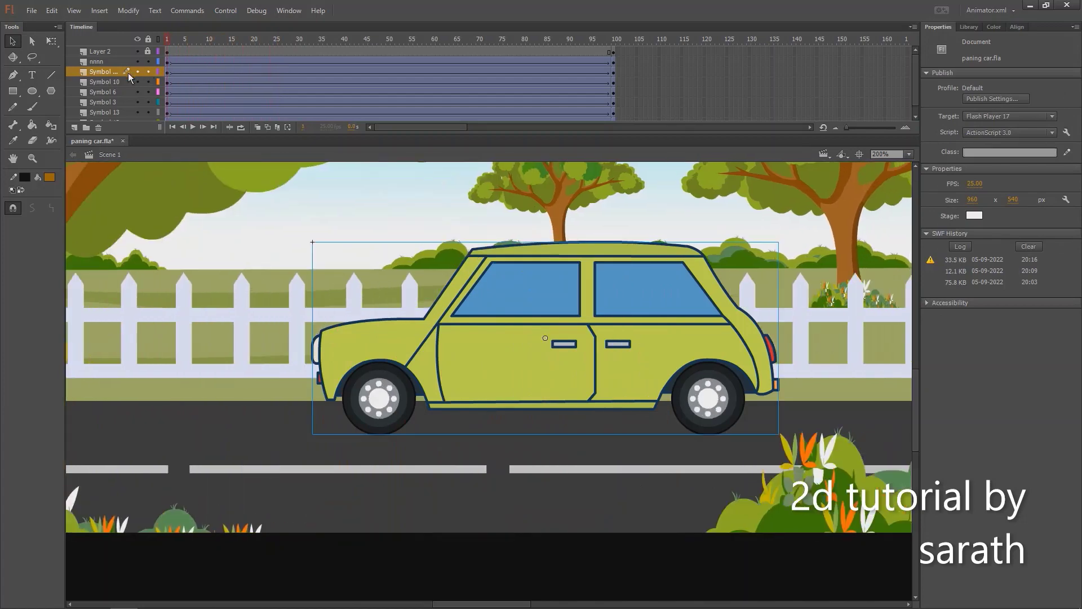
{"action": "key", "text": "ctrl+1"}
{"action": "key", "text": "Return"}
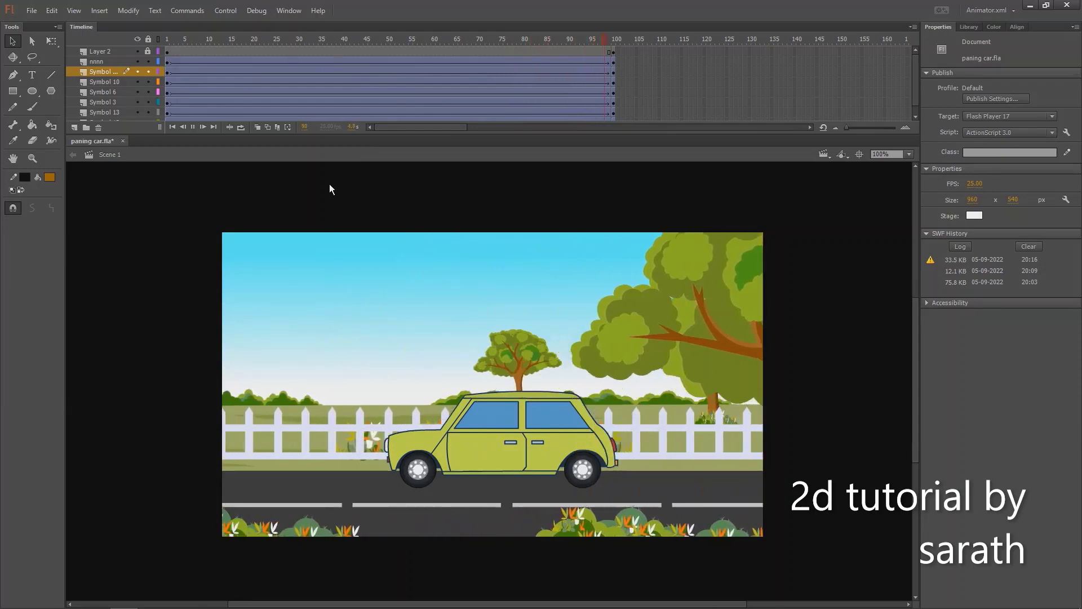
- Replay the scene, then remove frames so the layers end near frame 72 instead of 100
{"action": "key", "text": "Return"}
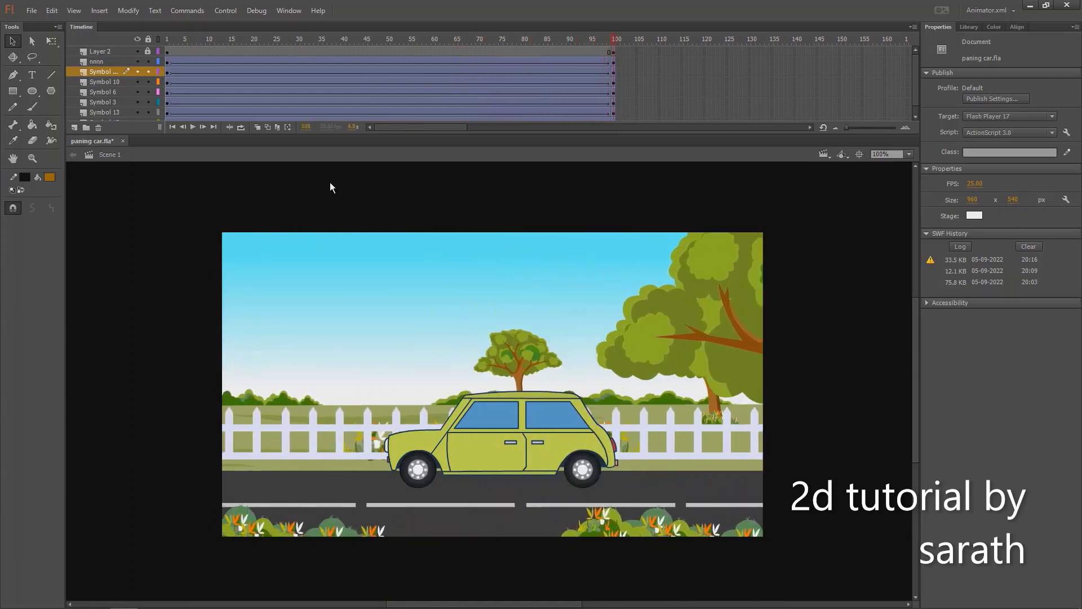
{"action": "key", "text": "Return"}
{"action": "key", "text": "Return"}
{"action": "key", "text": "shift+F5"}
{"action": "key", "text": "shift+F5"}
{"action": "key", "text": "shift+F5"}
{"action": "key", "text": "shift+F5"}
{"action": "key", "text": "shift+F5"}
{"action": "key", "text": "shift+F5"}
{"action": "key", "text": "shift+F5"}
{"action": "key", "text": "shift+F5"}
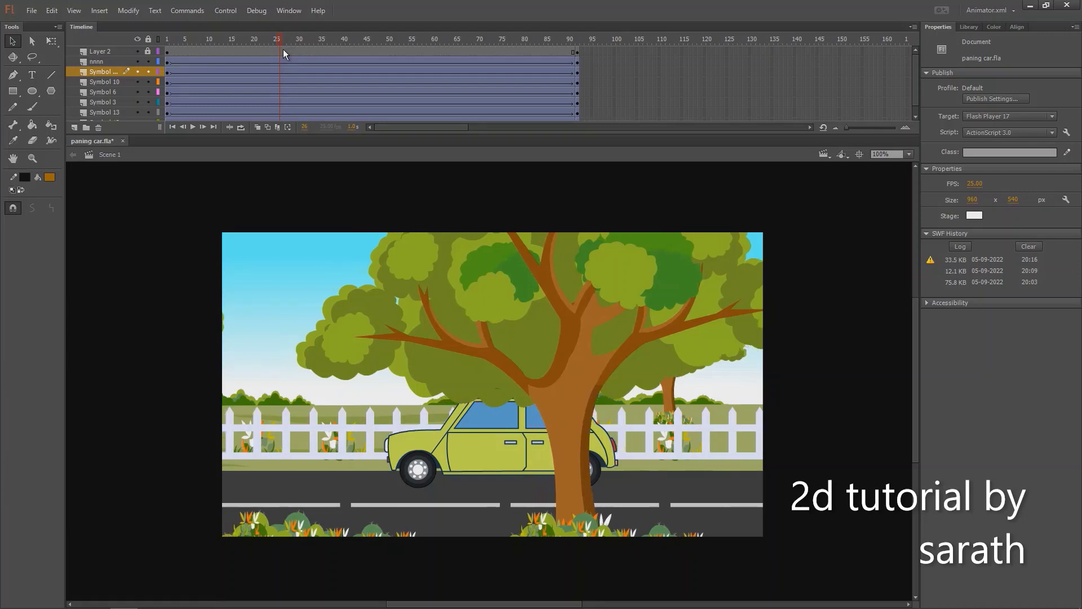
{"action": "key", "text": "shift+F5"}
{"action": "key", "text": "shift+F5"}
{"action": "key", "text": "shift+F5"}
{"action": "key", "text": "shift+F5"}
{"action": "key", "text": "shift+F5"}
{"action": "key", "text": "shift+F5"}
{"action": "key", "text": "shift+F5"}
{"action": "key", "text": "shift+F5"}
{"action": "key", "text": "shift+F5"}
{"action": "key", "text": "shift+F5"}
{"action": "key", "text": "shift+F5"}
{"action": "key", "text": "shift+F5"}
{"action": "key", "text": "shift+F5"}
{"action": "key", "text": "shift+F5"}
{"action": "key", "text": "shift+F5"}
{"action": "key", "text": "shift+F5"}
{"action": "key", "text": "shift+F5"}
{"action": "key", "text": "shift+F5"}
{"action": "key", "text": "shift+F5"}
{"action": "key", "text": "shift+F5"}
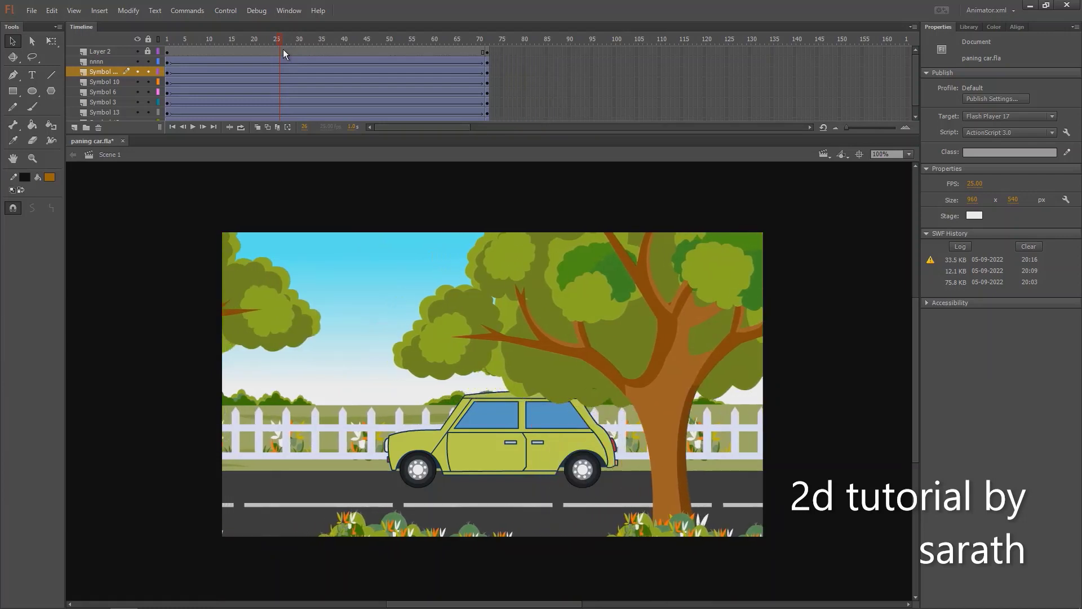